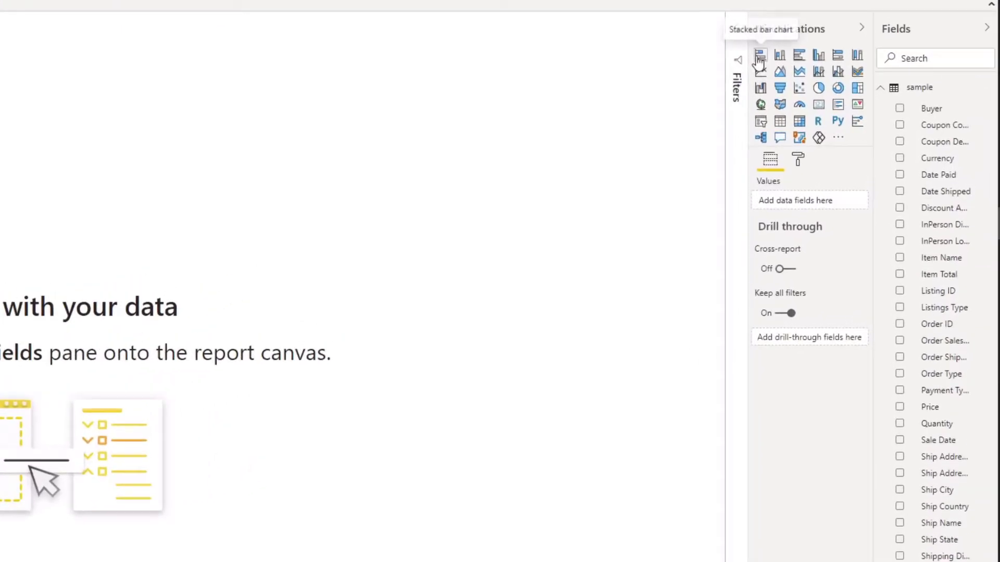
Add an empty stacked bar chart to the report canvas and move it to the canvas's upper-right corner.
{"action": "left_click", "coordinate": [759, 57]}
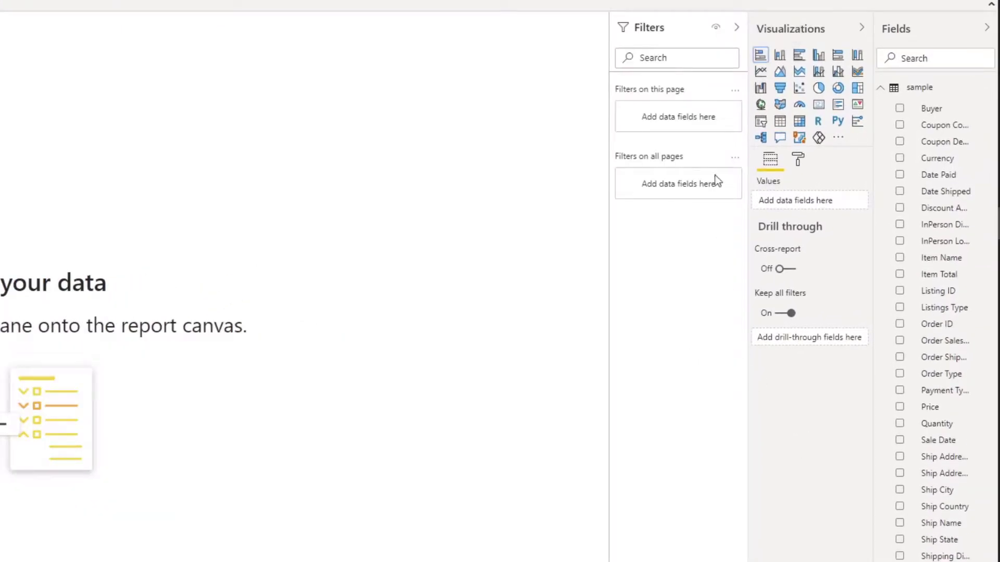
{"action": "left_click", "coordinate": [761, 57]}
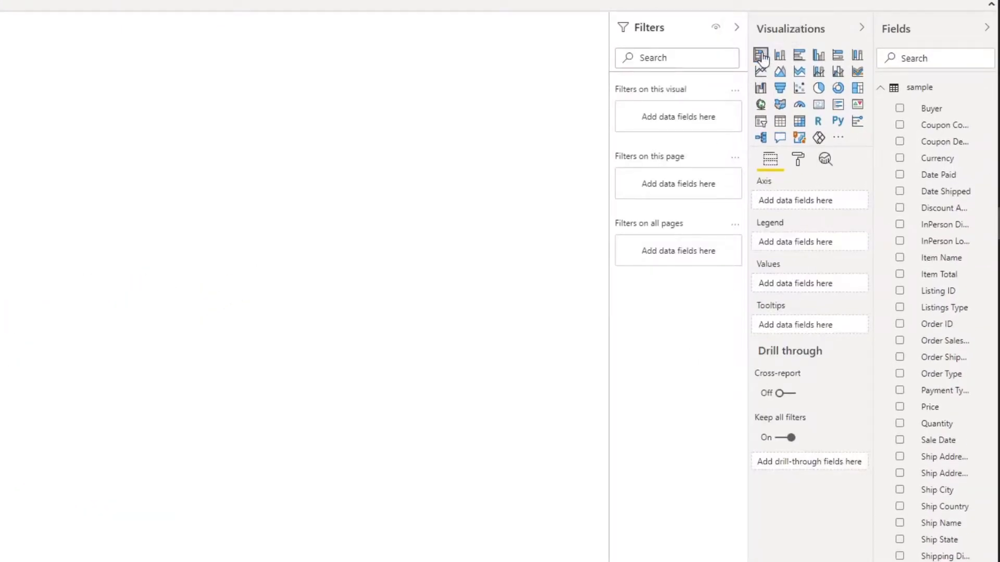
{"action": "left_click_drag", "start_coordinate": [370, 53], "coordinate": [474, 10]}
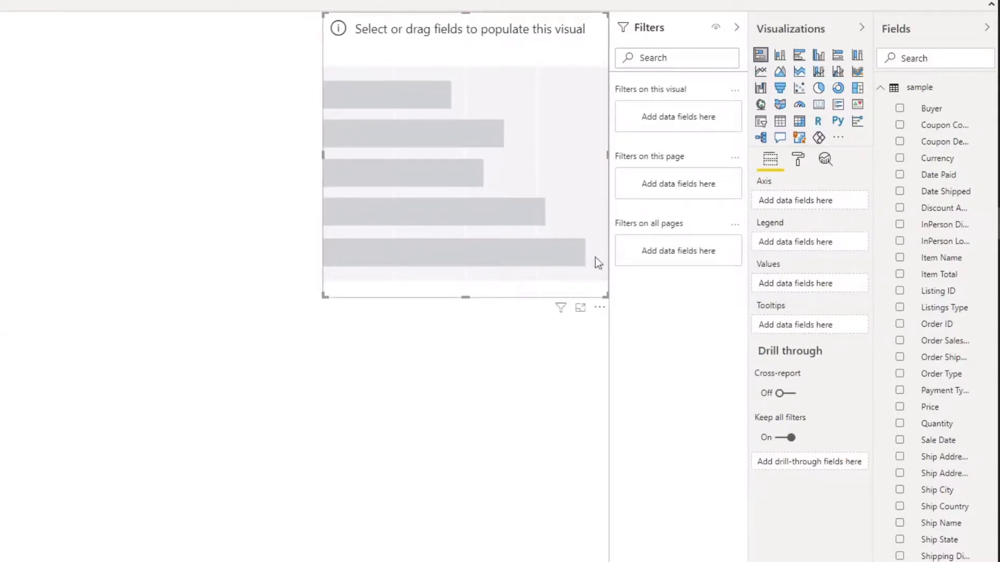
Put Item Name on the chart's axis and Item Total in its values, and check the aggregation options for Item Total.
{"action": "left_click_drag", "start_coordinate": [942, 265], "coordinate": [808, 211]}
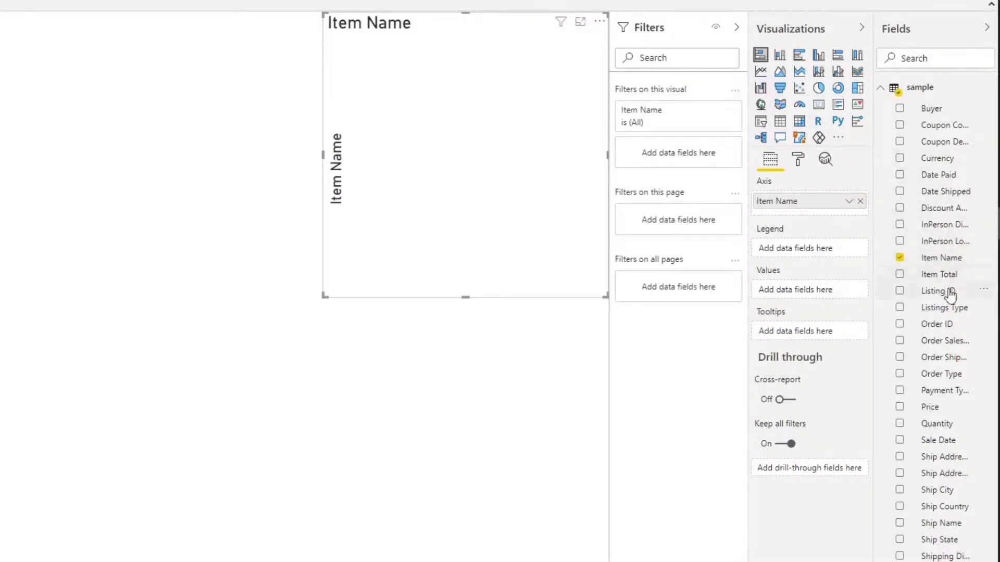
{"action": "left_click_drag", "start_coordinate": [947, 282], "coordinate": [811, 300]}
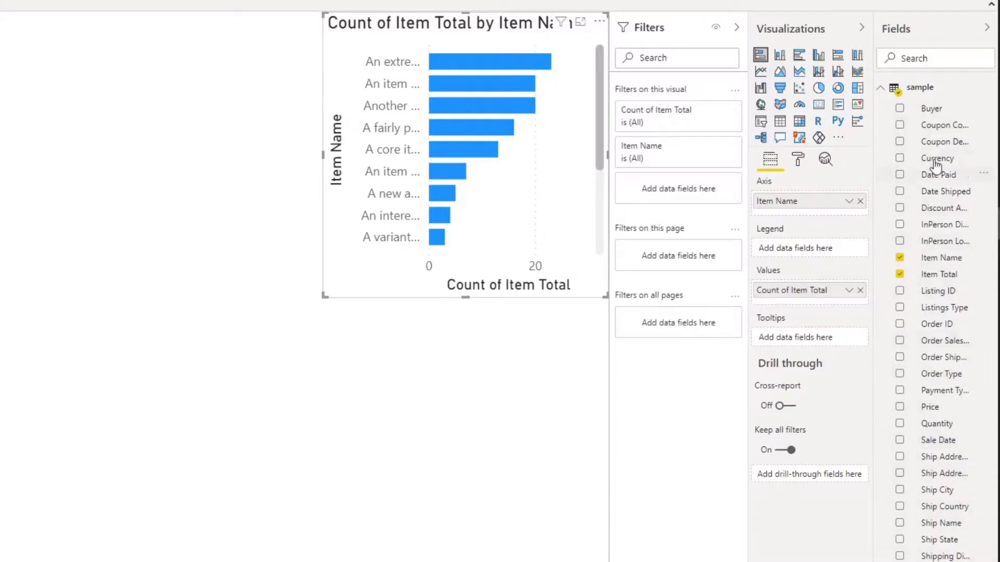
{"action": "left_click", "coordinate": [850, 292]}
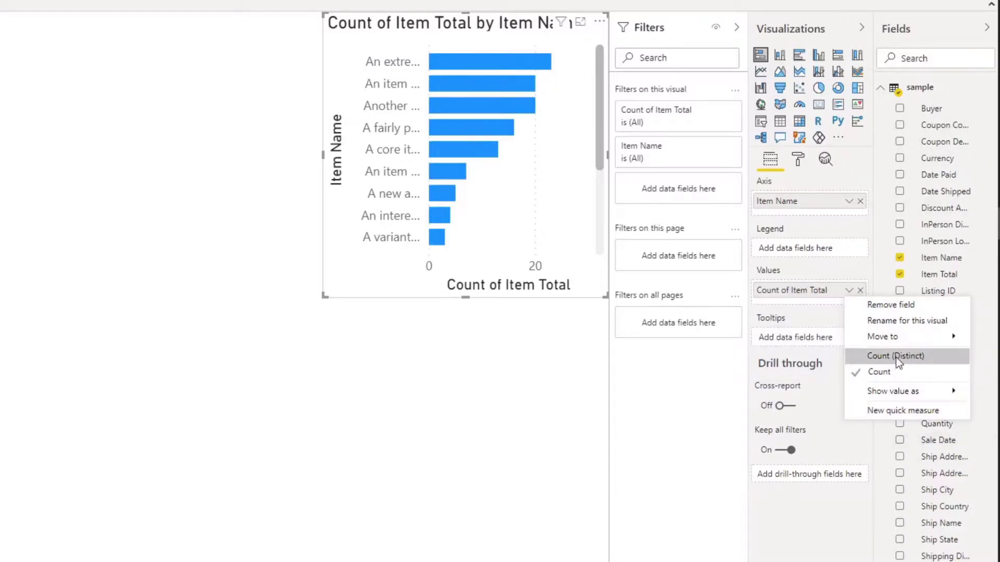
Change the data type of the Item Total column to Decimal number and accept the conversion.
{"action": "left_click", "coordinate": [948, 287]}
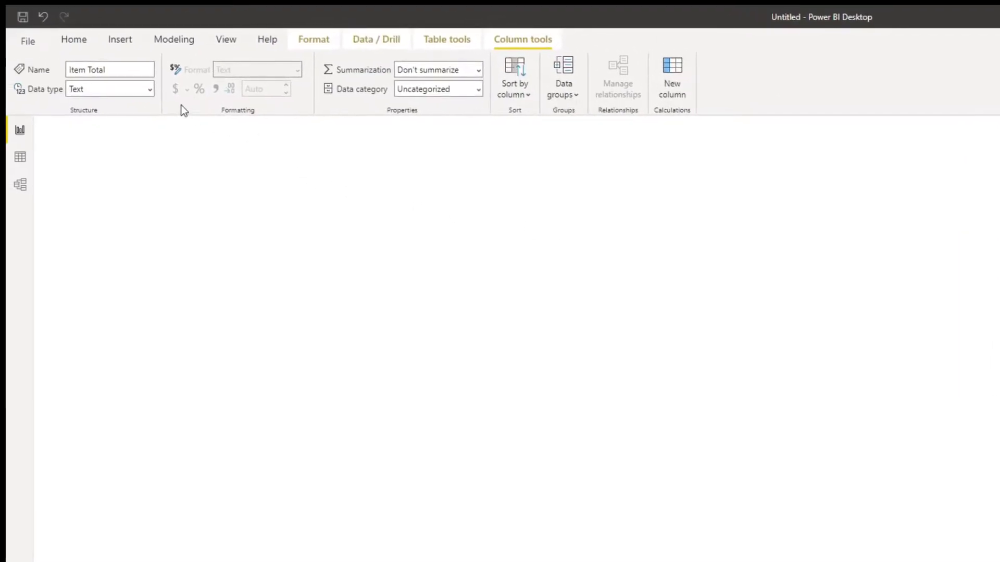
{"action": "left_click", "coordinate": [151, 92]}
{"action": "left_click", "coordinate": [157, 94]}
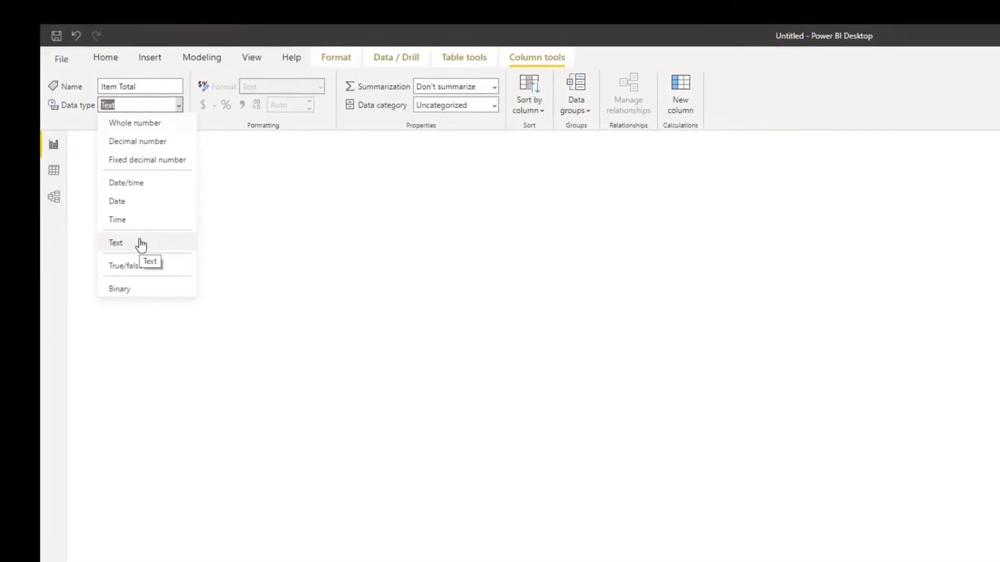
{"action": "left_click", "coordinate": [155, 148]}
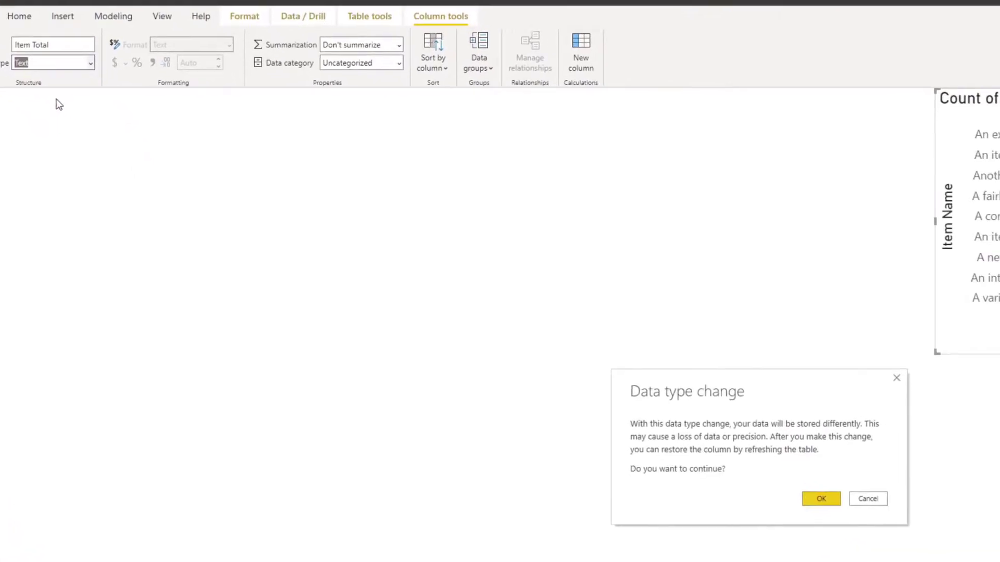
{"action": "left_click", "coordinate": [578, 382]}
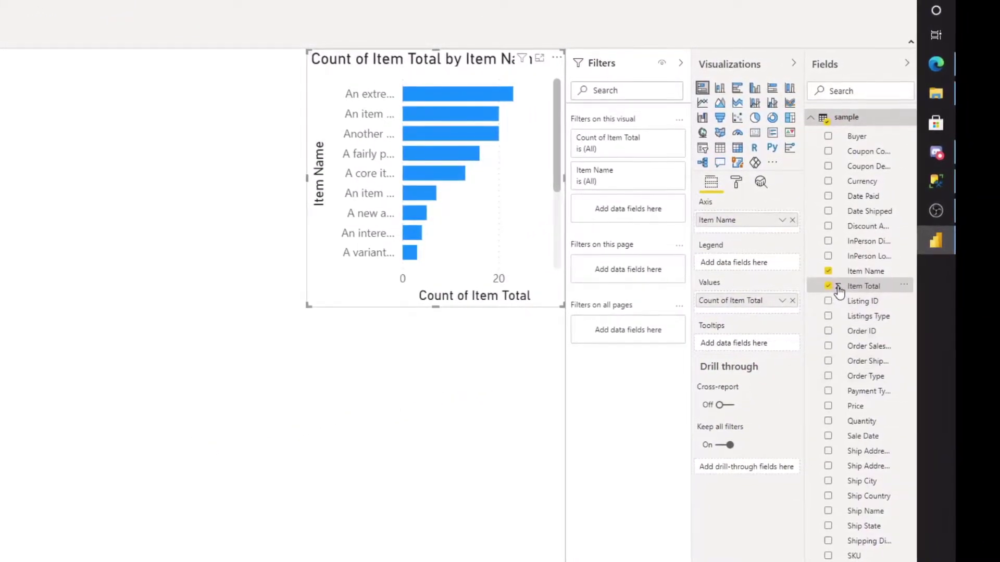
Aggregate the chart's Item Total values by Sum and widen the chart by extending its left edge.
{"action": "left_click", "coordinate": [783, 300]}
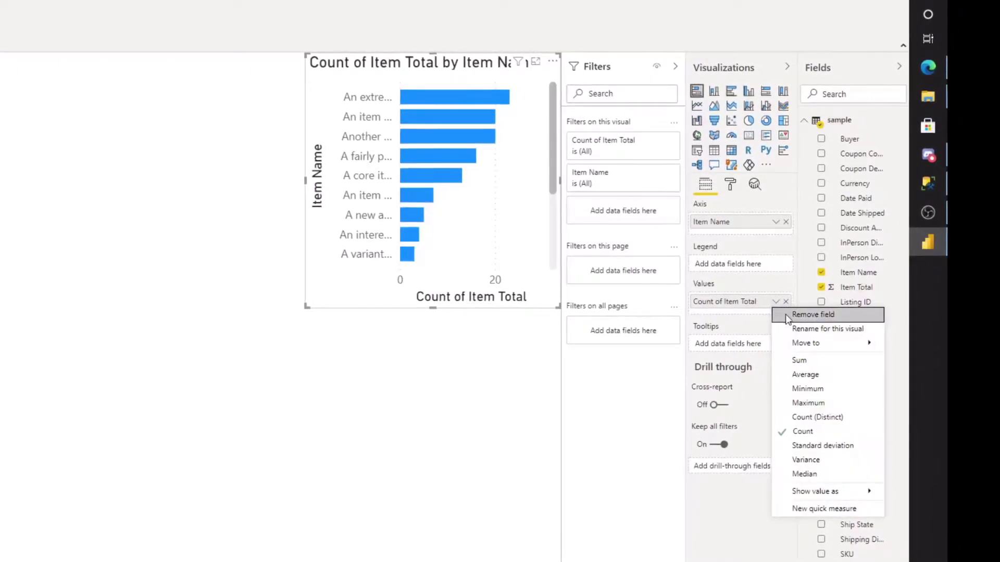
{"action": "left_click", "coordinate": [810, 360]}
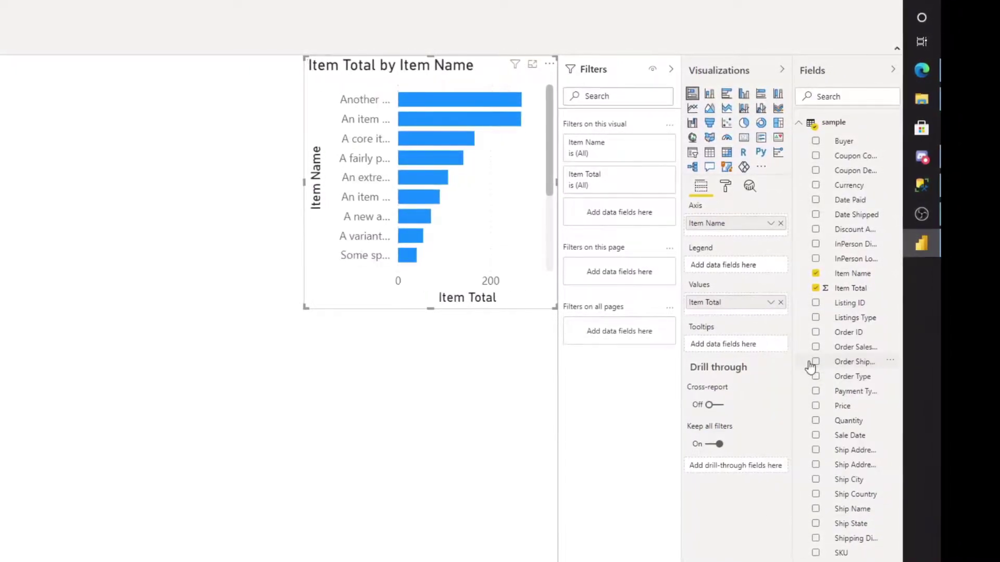
{"action": "left_click_drag", "start_coordinate": [303, 190], "coordinate": [34, 178]}
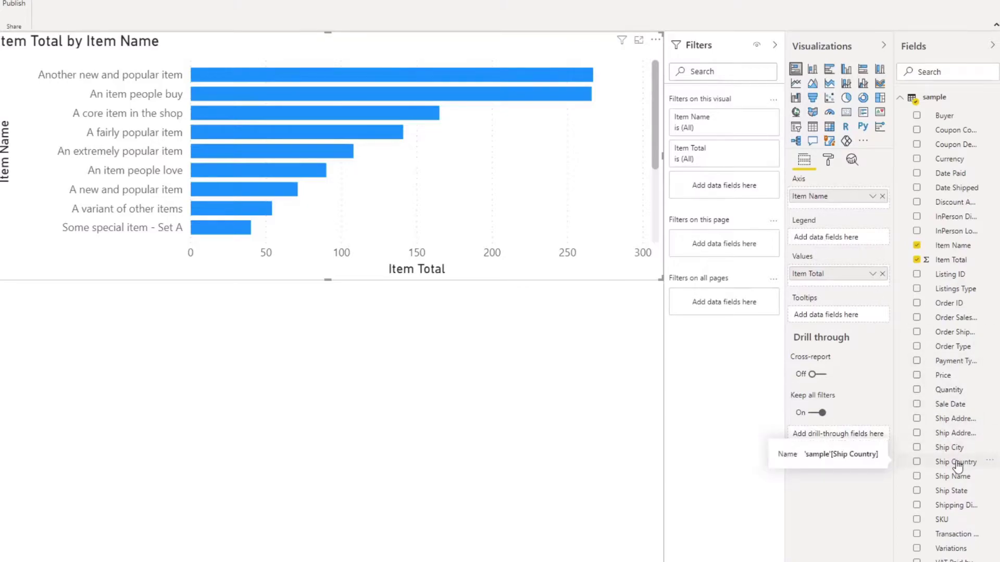
Split the bars by Ship Country using it as the chart's legend, and inspect the segments of the longest bar.
{"action": "left_click_drag", "start_coordinate": [957, 465], "coordinate": [844, 242]}
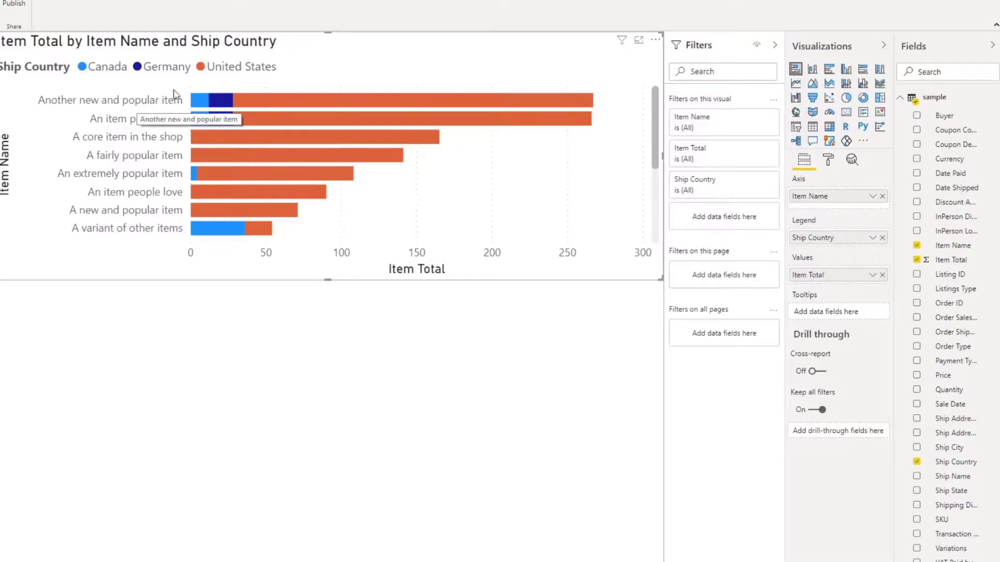
{"action": "mouse_move", "coordinate": [198, 104]}
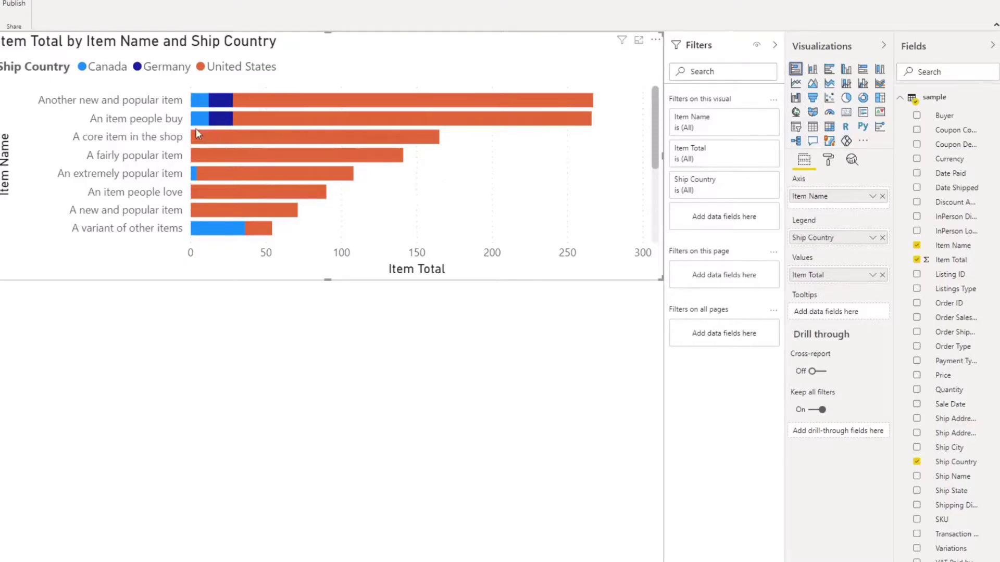
Compare the stacked column and stacked bar versions of the chart, finishing with the stacked column chart.
{"action": "left_click", "coordinate": [810, 70]}
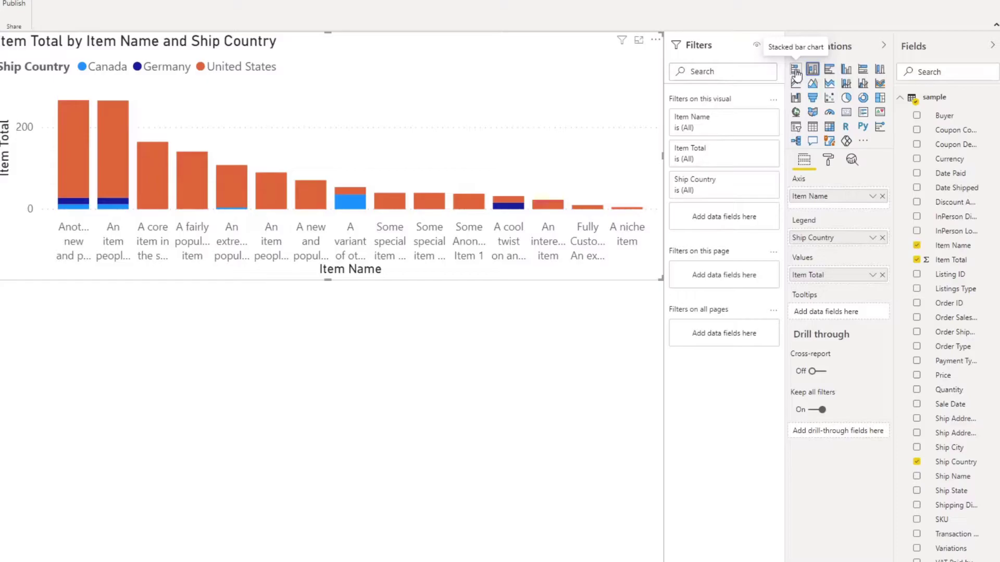
{"action": "left_click", "coordinate": [795, 69]}
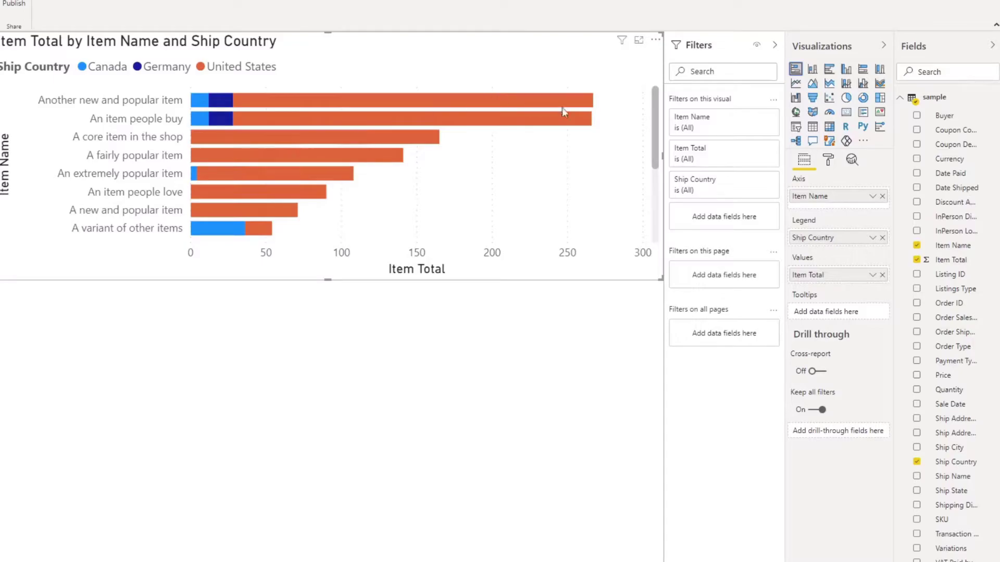
{"action": "left_click", "coordinate": [812, 69]}
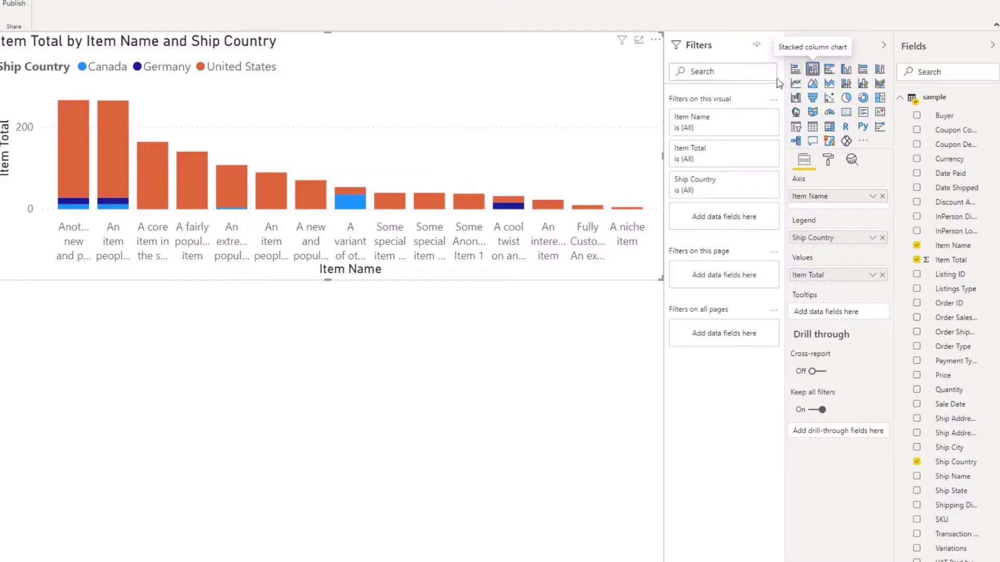
{"action": "mouse_move", "coordinate": [63, 189]}
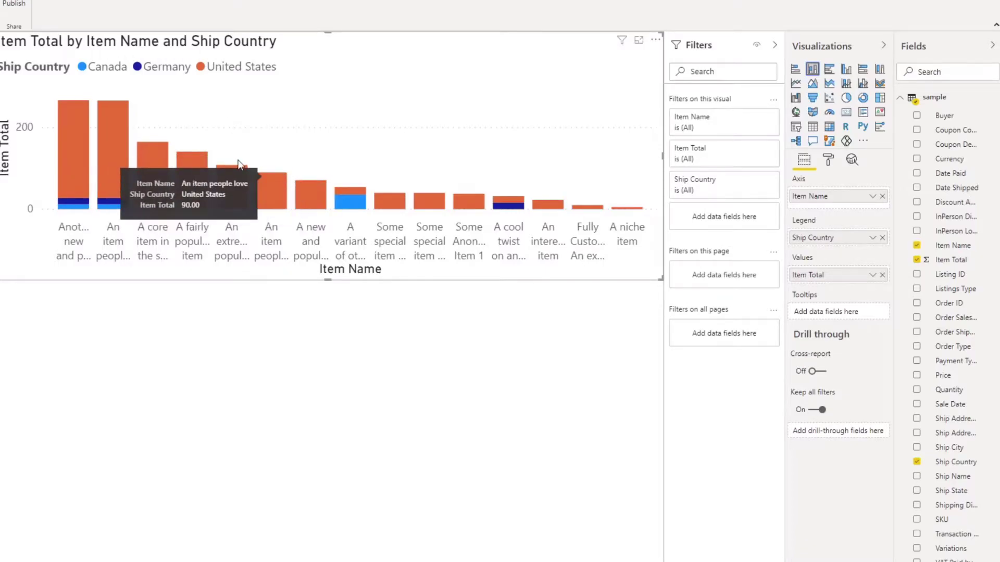
{"action": "left_click", "coordinate": [795, 69]}
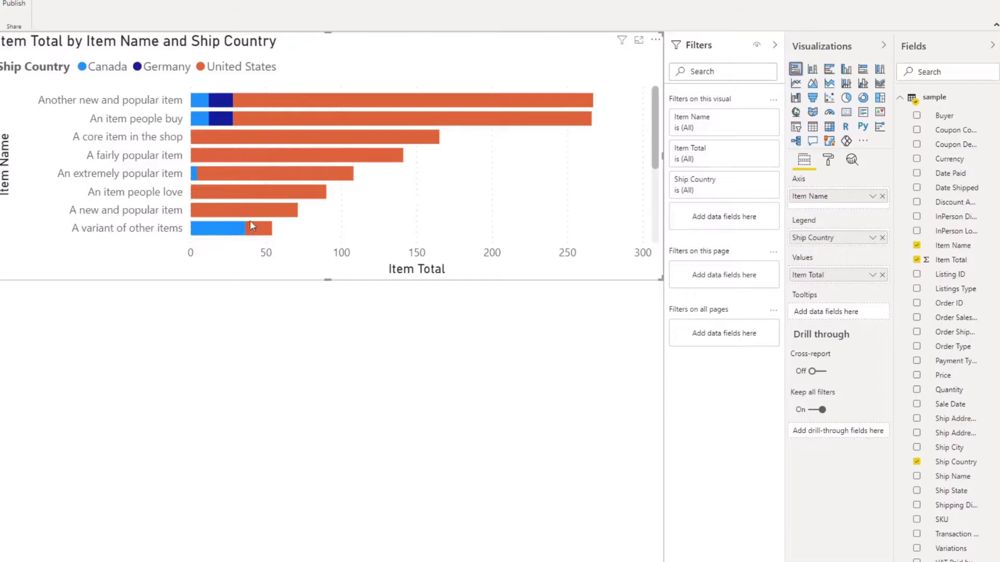
{"action": "left_click", "coordinate": [812, 69]}
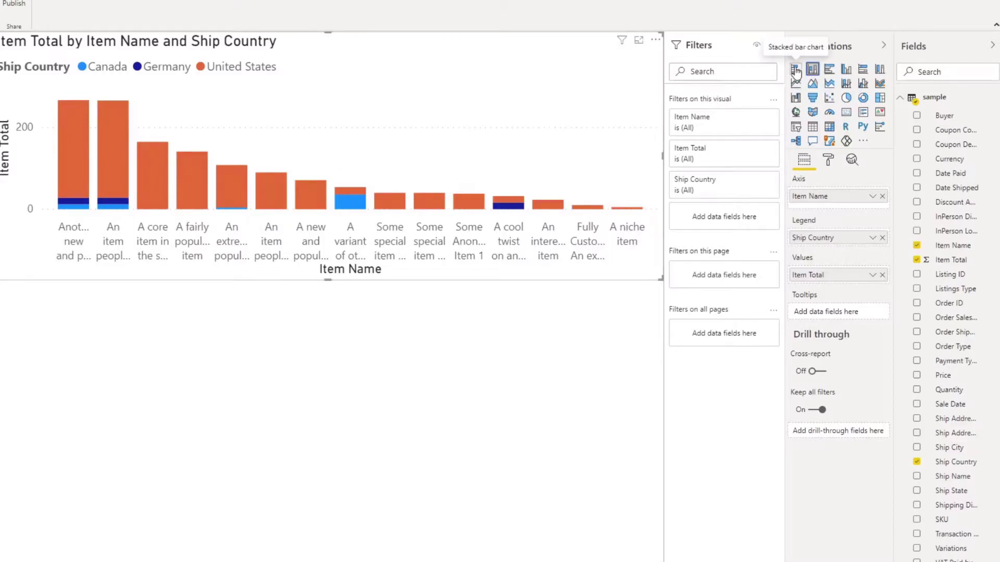
Convert the chart to a clustered bar chart and to a 100% stacked bar chart, and inspect its first bar.
{"action": "left_click", "coordinate": [829, 71]}
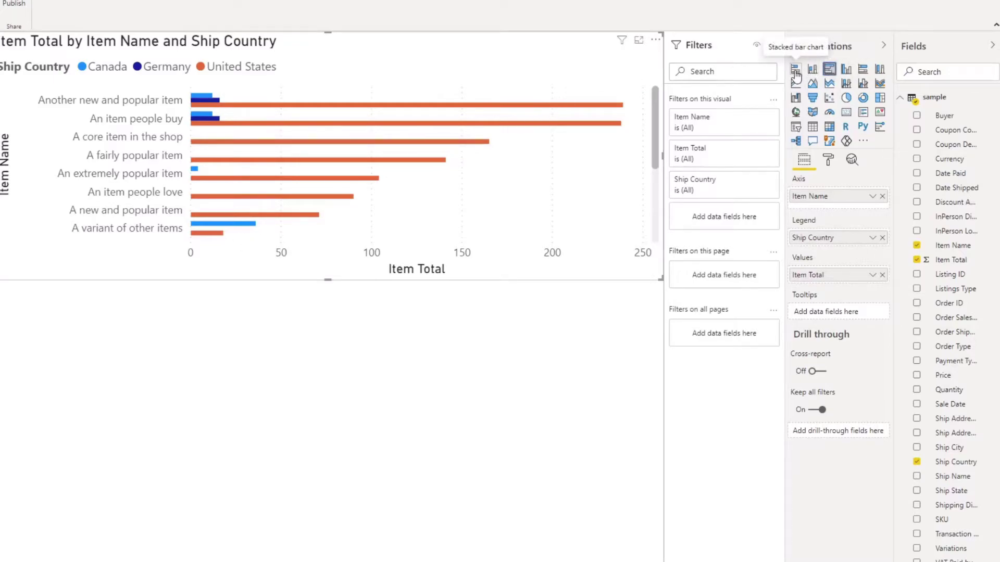
{"action": "left_click", "coordinate": [863, 71]}
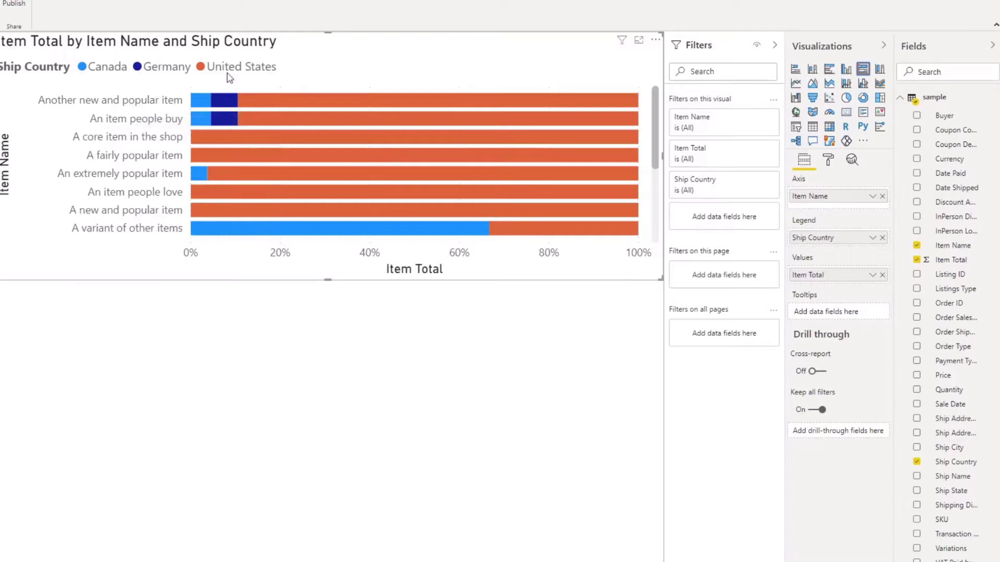
{"action": "mouse_move", "coordinate": [206, 103]}
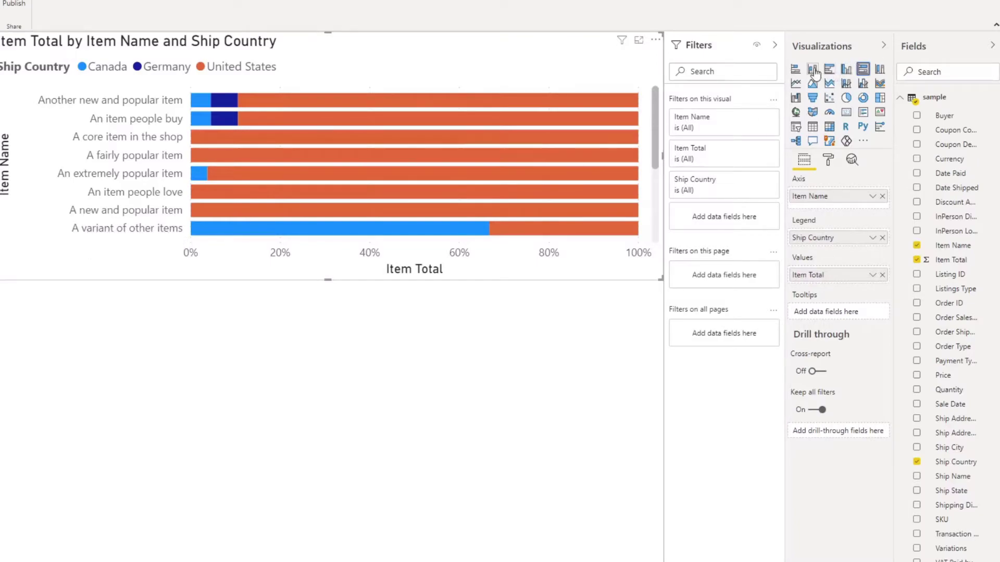
Compare the stacked bar chart with the 100% stacked version, and inspect Canada's share for "A variant of other items".
{"action": "left_click", "coordinate": [795, 70]}
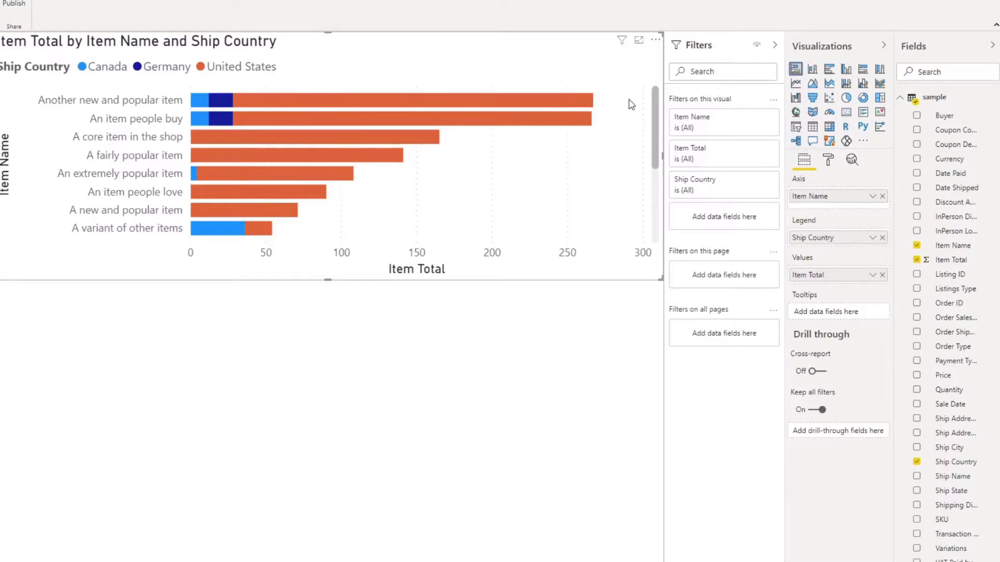
{"action": "left_click", "coordinate": [863, 70]}
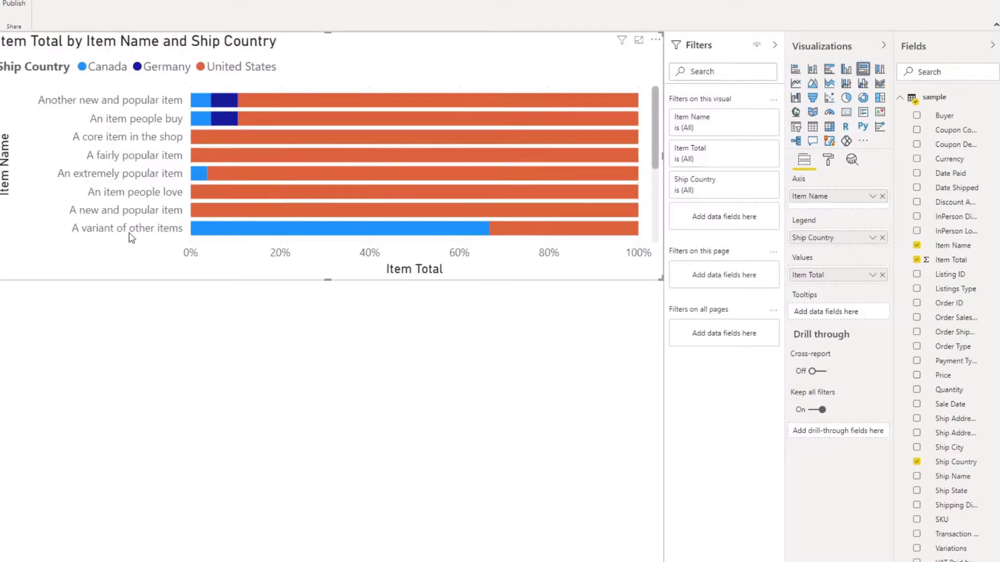
{"action": "mouse_move", "coordinate": [280, 235]}
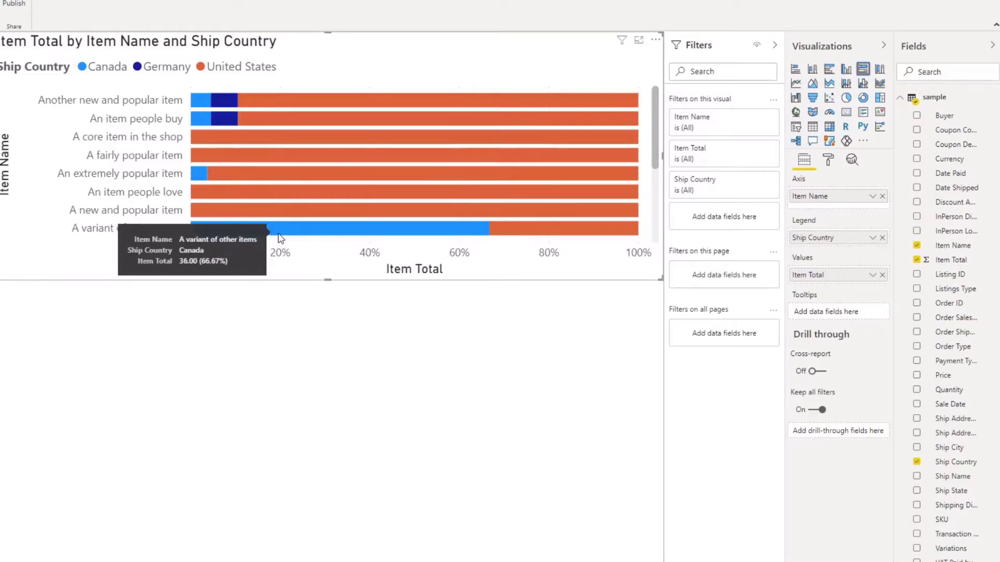
Convert the chart to a line chart and remove Item Name, Ship Country and Item Total from it.
{"action": "left_click", "coordinate": [796, 85]}
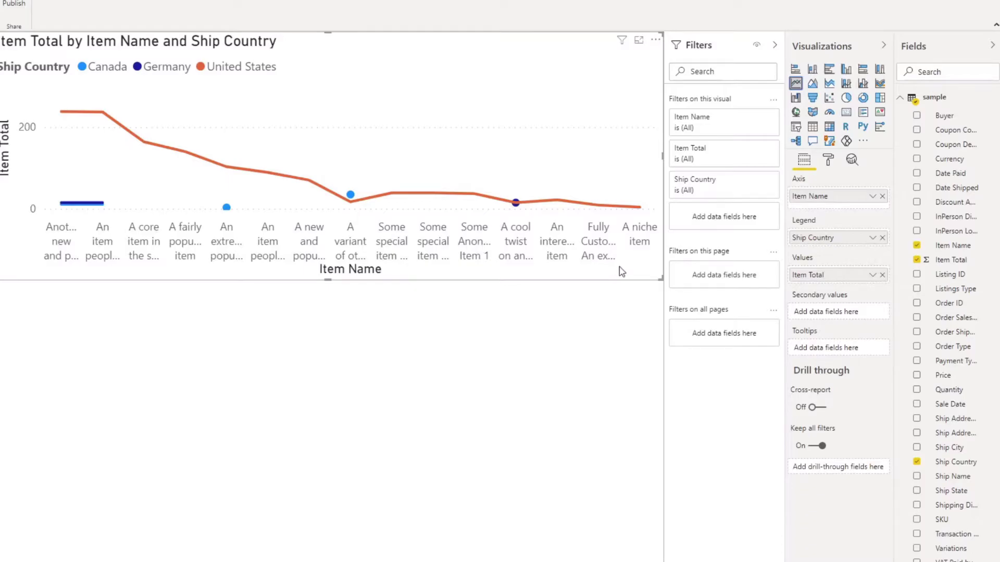
{"action": "left_click", "coordinate": [882, 196]}
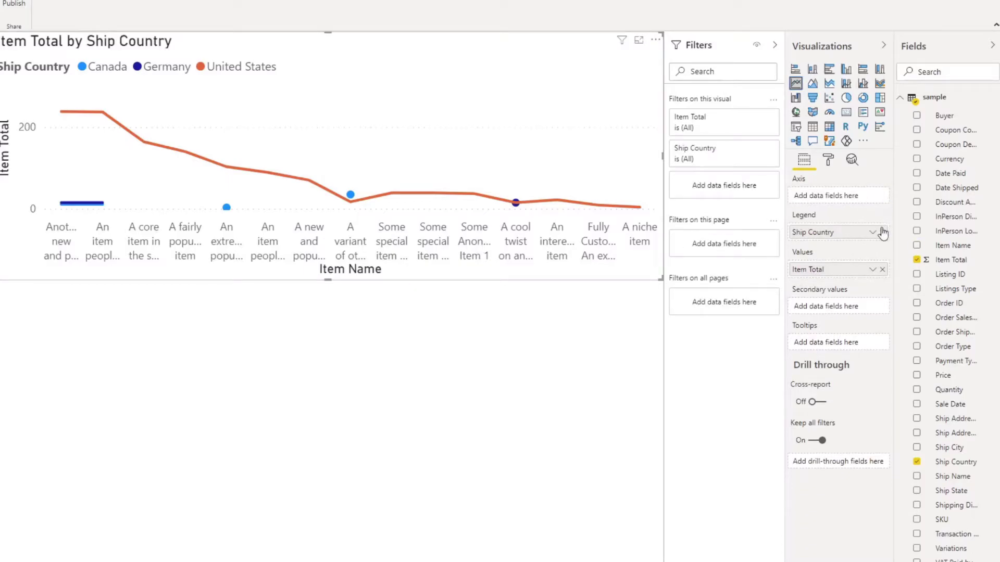
{"action": "left_click", "coordinate": [882, 232]}
{"action": "left_click", "coordinate": [882, 269]}
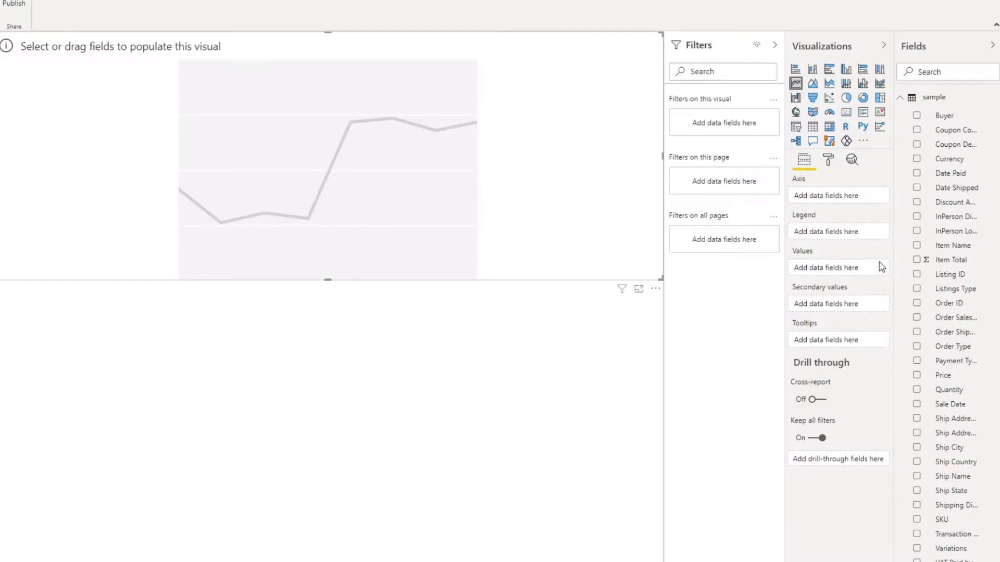
Change the data type of the Date Shipped column to Date and put that field on the line chart's axis.
{"action": "left_click", "coordinate": [944, 190]}
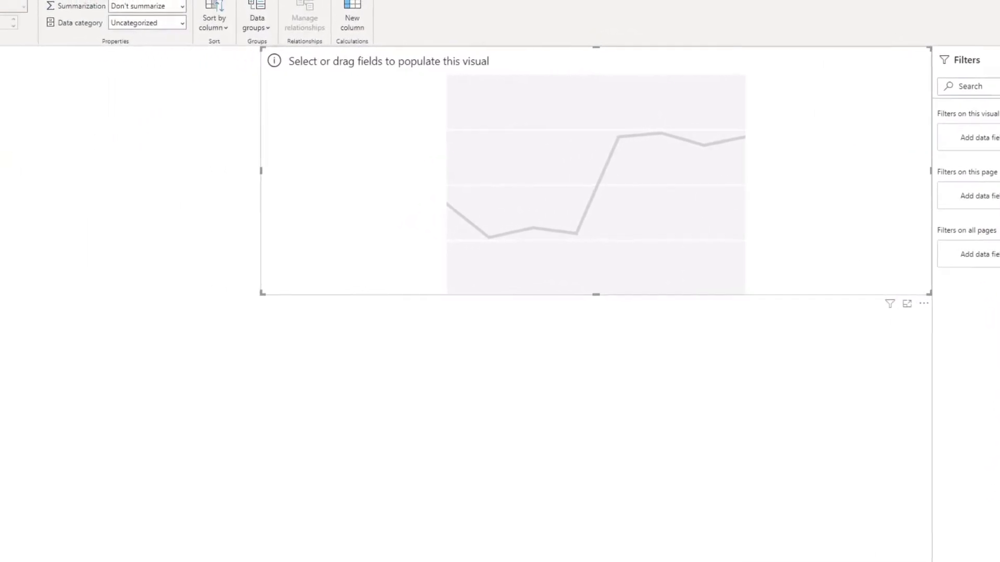
{"action": "left_click", "coordinate": [88, 33]}
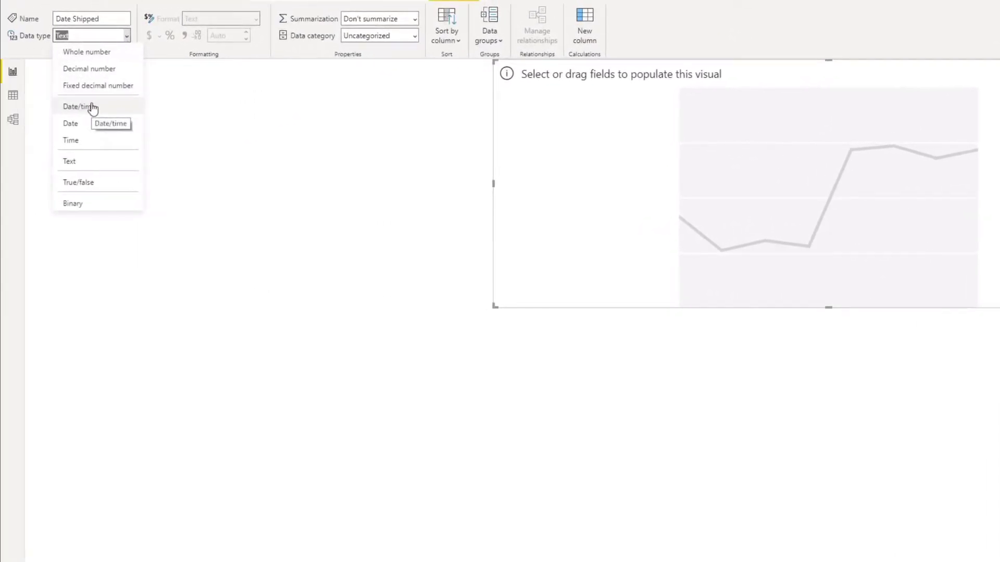
{"action": "left_click", "coordinate": [82, 124]}
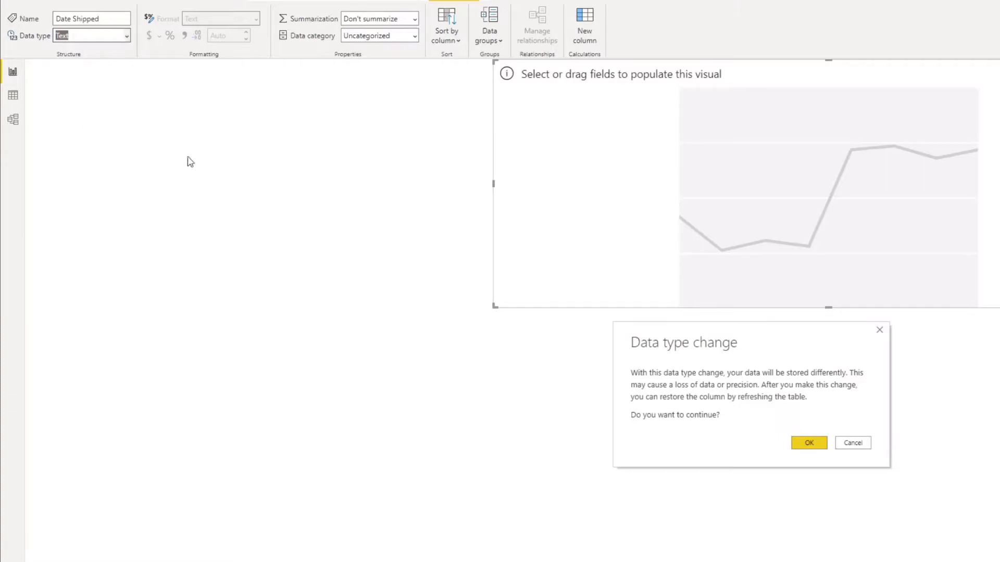
{"action": "left_click", "coordinate": [808, 443]}
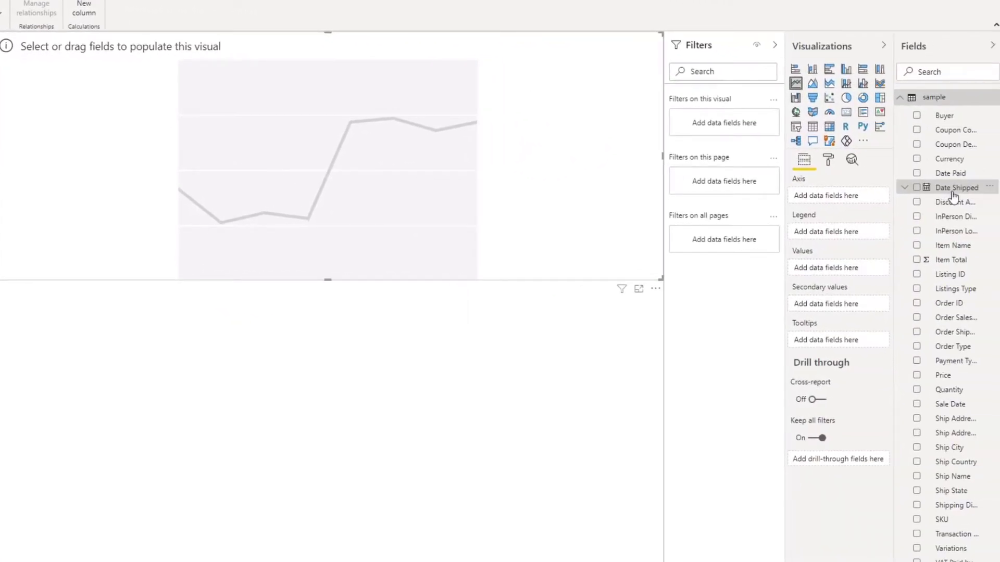
{"action": "left_click_drag", "start_coordinate": [953, 197], "coordinate": [851, 203]}
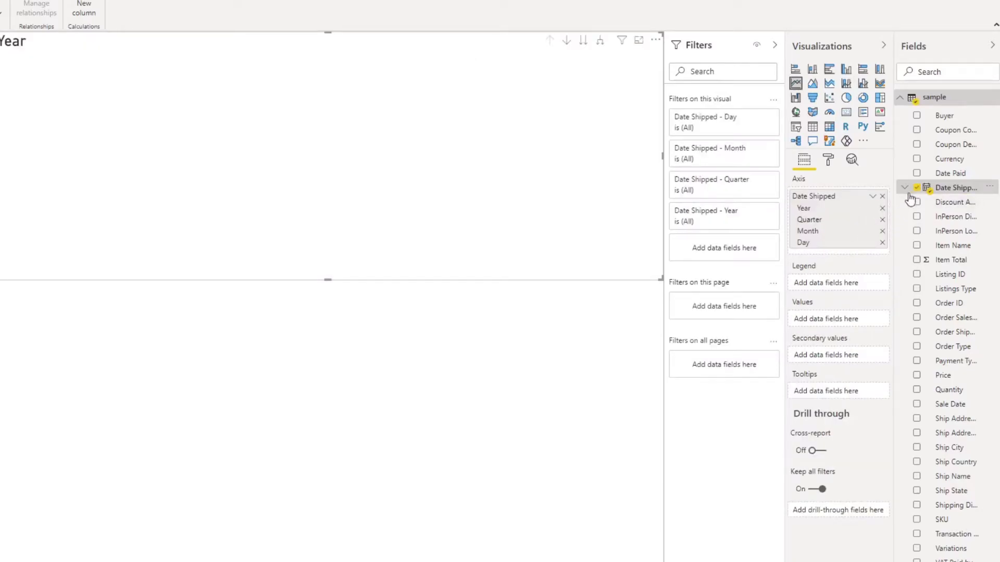
Use plain Date Shipped dates instead of the date hierarchy on the axis, and plot Item Total as the line chart's values.
{"action": "left_click", "coordinate": [872, 197]}
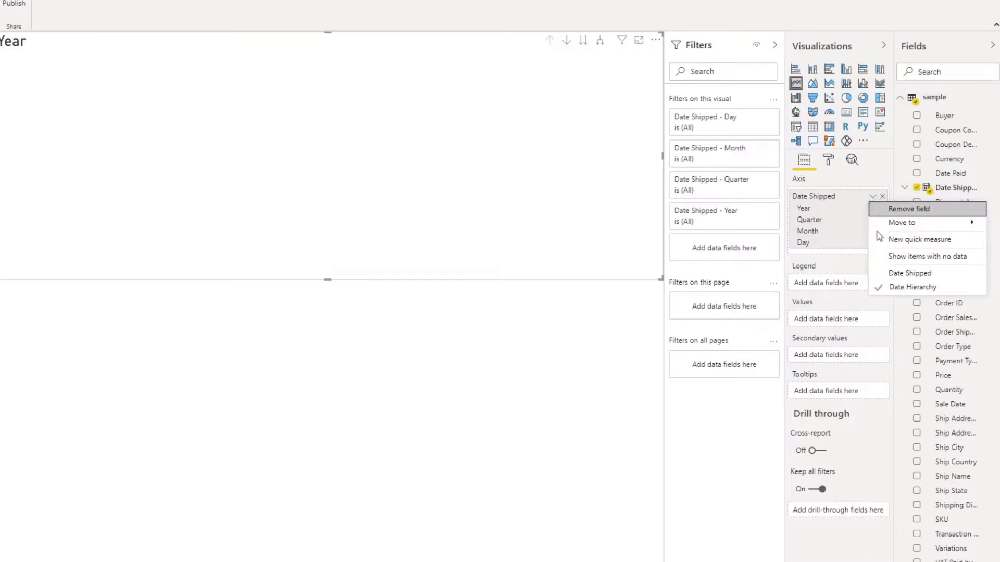
{"action": "left_click", "coordinate": [910, 273]}
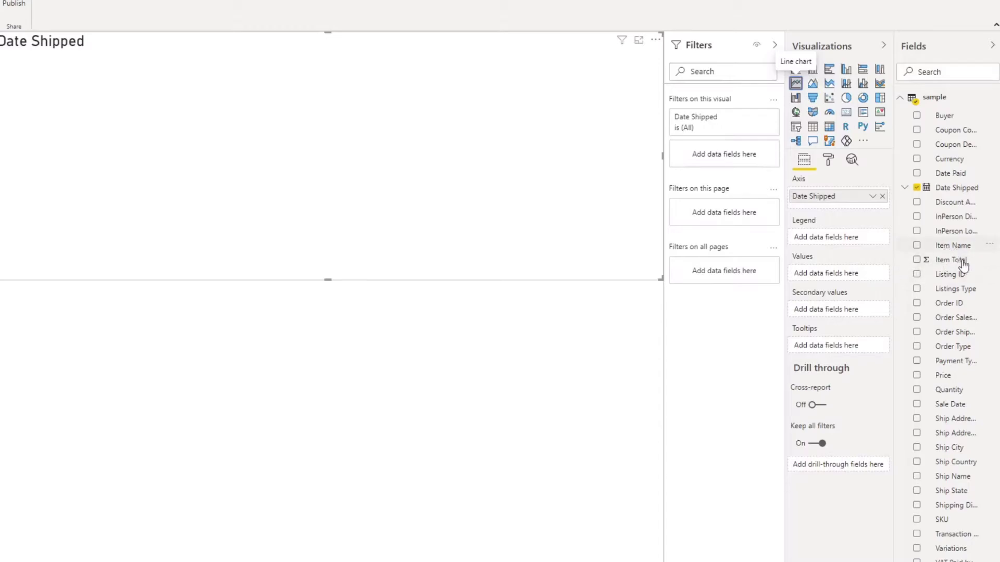
{"action": "left_click_drag", "start_coordinate": [959, 263], "coordinate": [857, 276]}
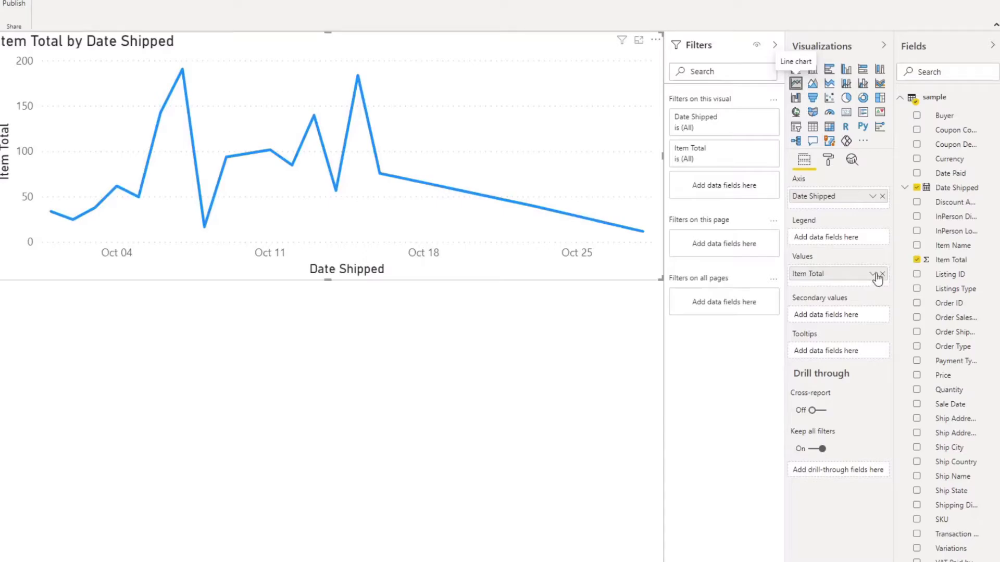
{"action": "left_click", "coordinate": [872, 275]}
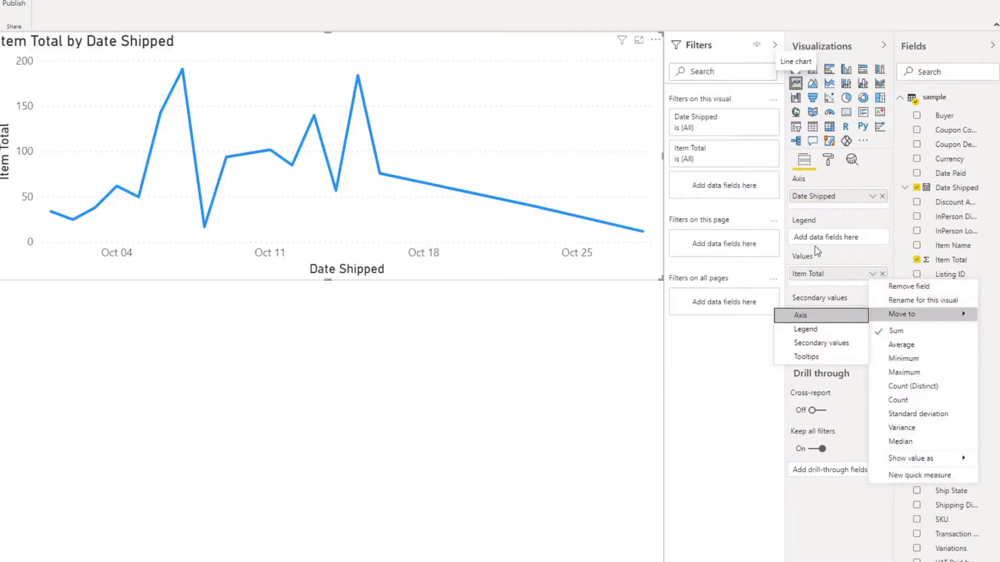
{"action": "left_click", "coordinate": [831, 263]}
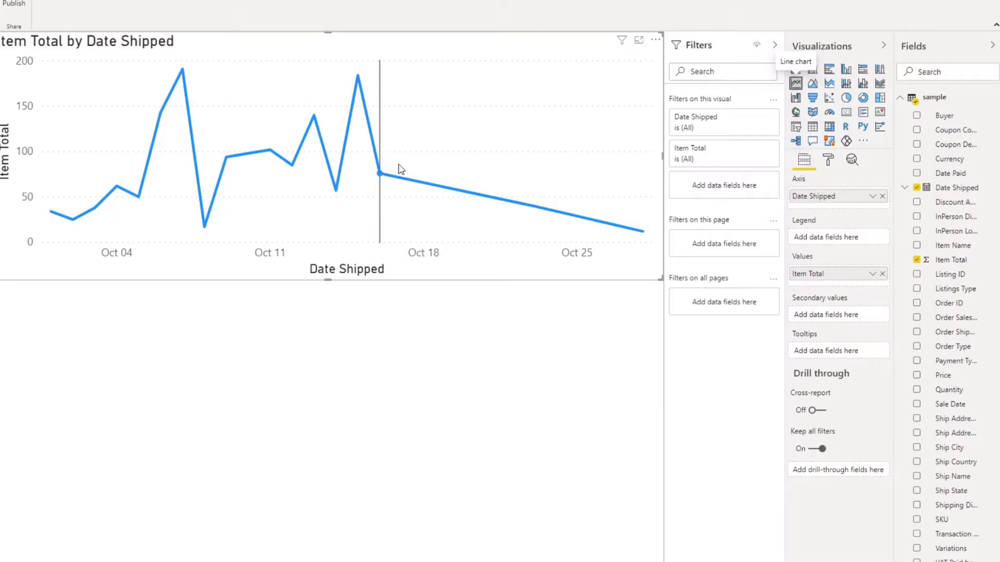
{"action": "mouse_move", "coordinate": [380, 177]}
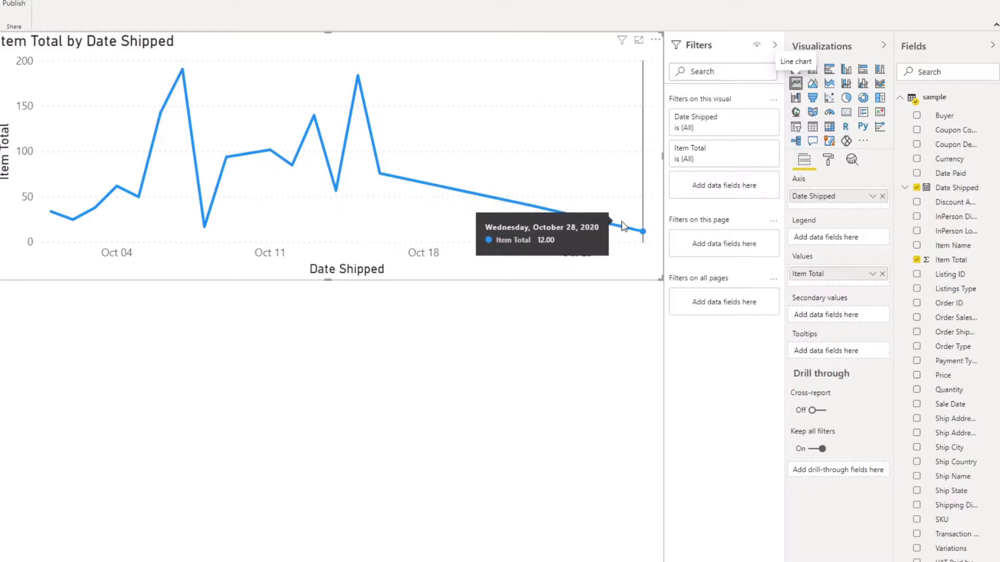
Convert the line chart to an area chart and change the Quantity column's data type to Whole number.
{"action": "left_click", "coordinate": [813, 83]}
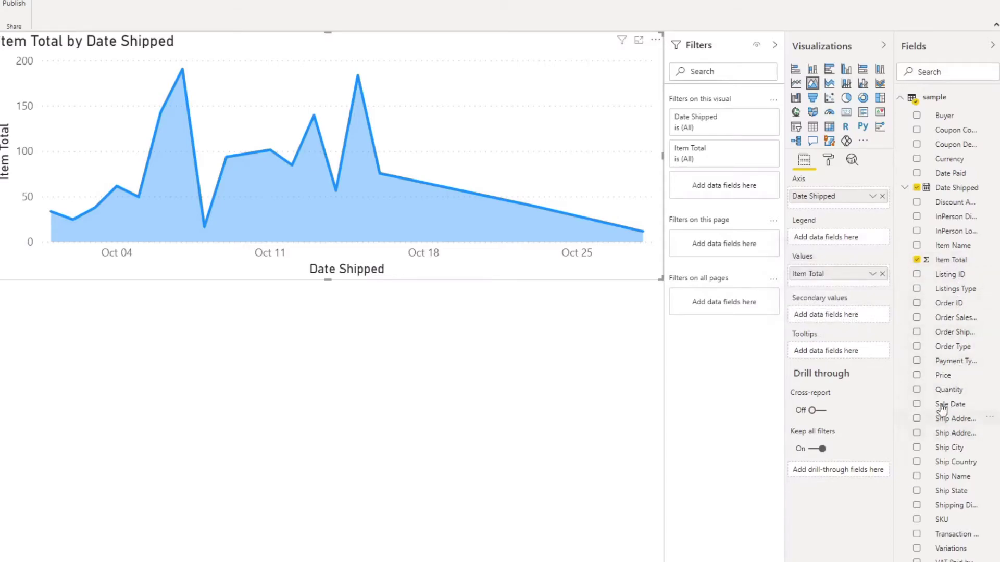
{"action": "mouse_move", "coordinate": [952, 390]}
{"action": "left_mouse_down"}
{"action": "mouse_move", "coordinate": [859, 307]}
{"action": "mouse_move", "coordinate": [953, 415]}
{"action": "mouse_move", "coordinate": [954, 440]}
{"action": "mouse_move", "coordinate": [947, 390]}
{"action": "mouse_move", "coordinate": [959, 397]}
{"action": "left_mouse_up"}
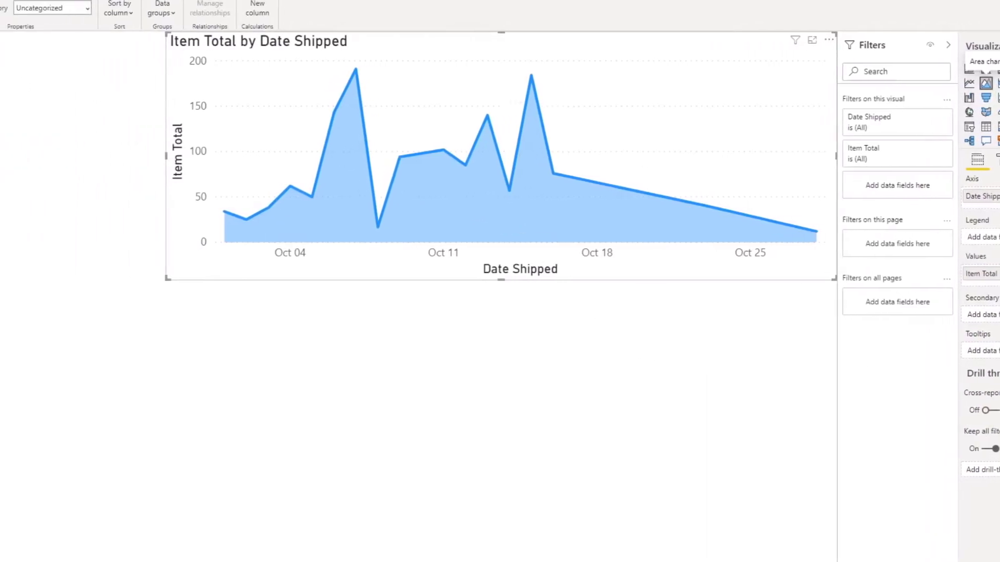
{"action": "left_click", "coordinate": [104, 8]}
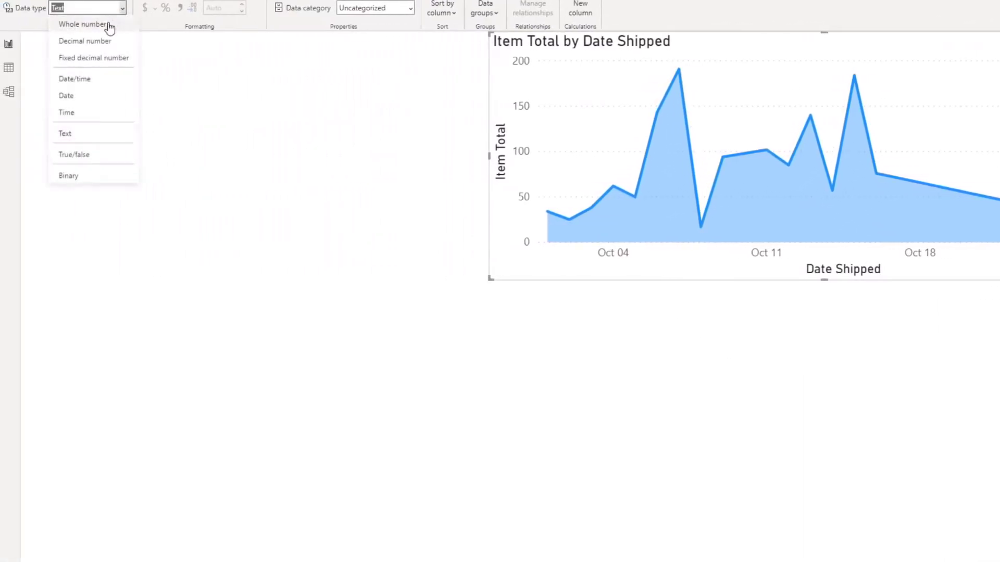
{"action": "left_click", "coordinate": [102, 23]}
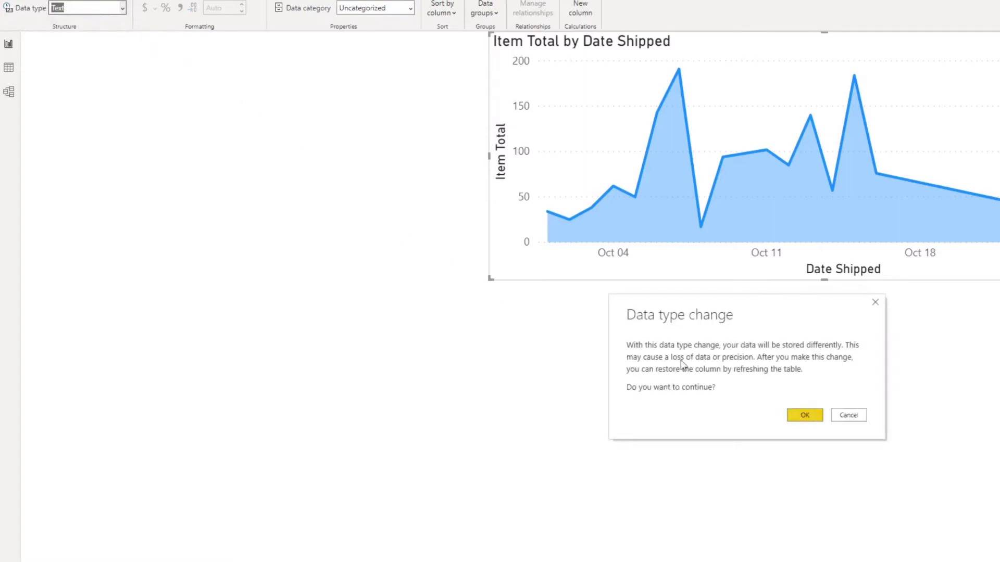
{"action": "left_click", "coordinate": [807, 416]}
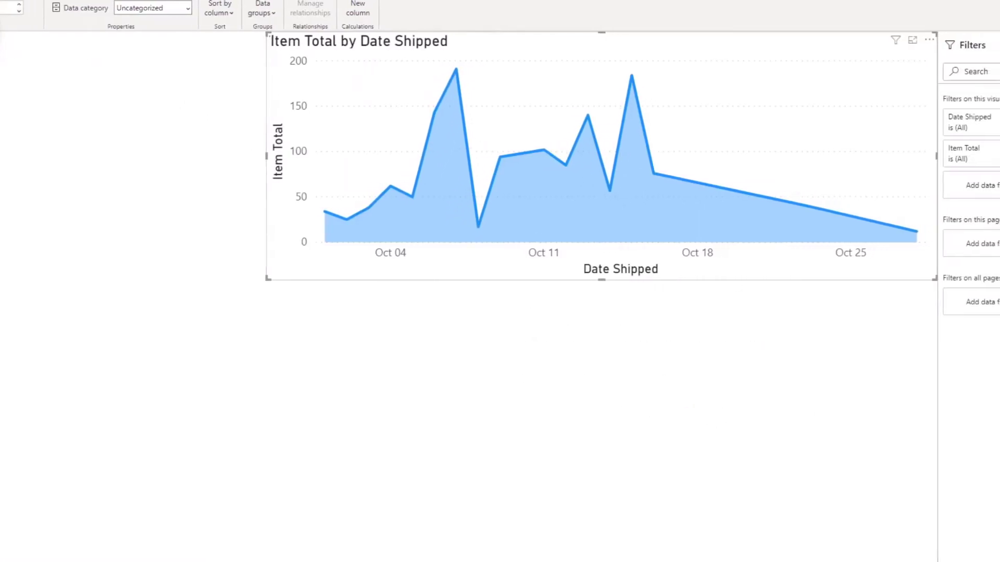
Add Quantity to the area chart's values beside Item Total, and inspect both series for October 13 and October 16.
{"action": "left_click_drag", "start_coordinate": [897, 335], "coordinate": [872, 290]}
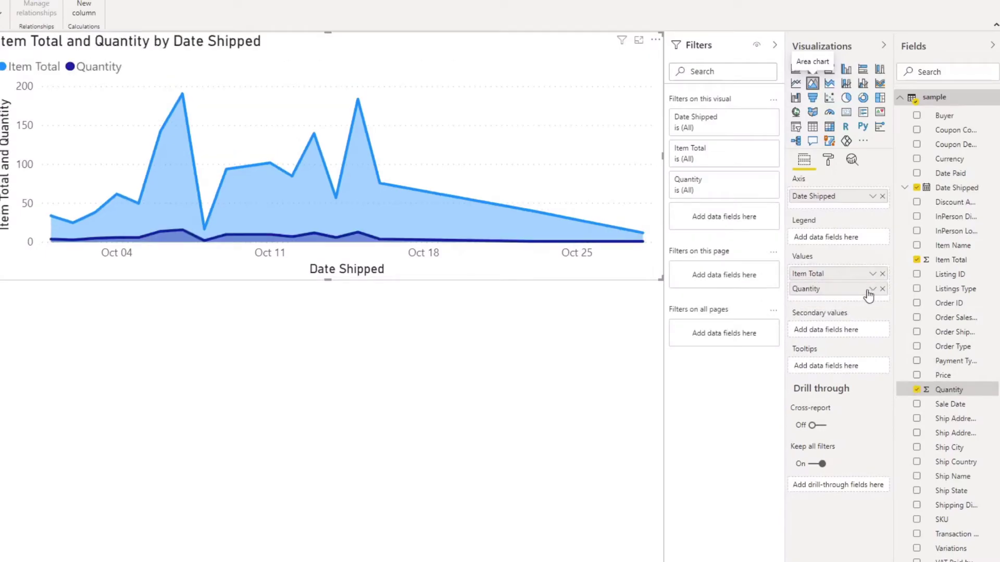
{"action": "left_click", "coordinate": [872, 290]}
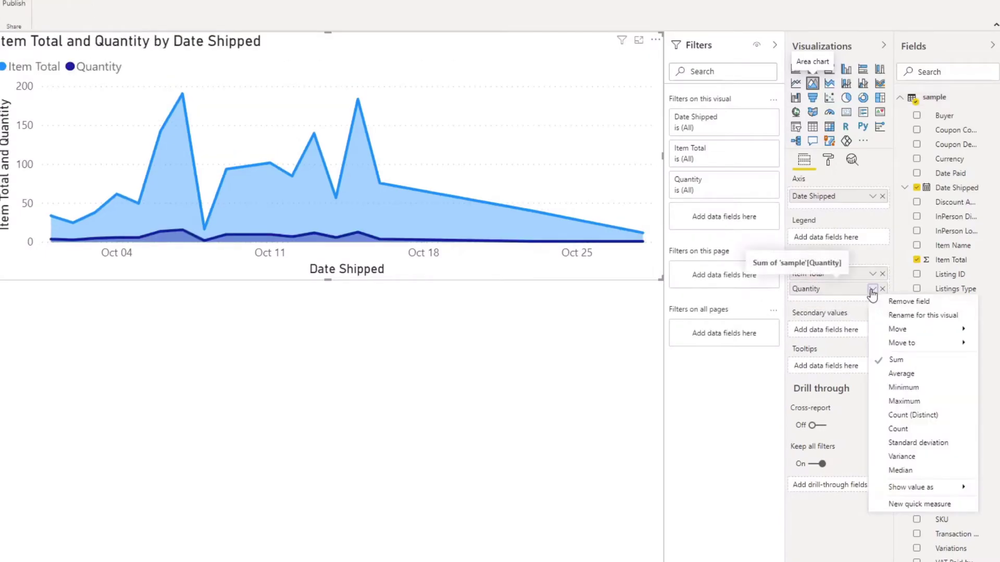
{"action": "left_click", "coordinate": [852, 315]}
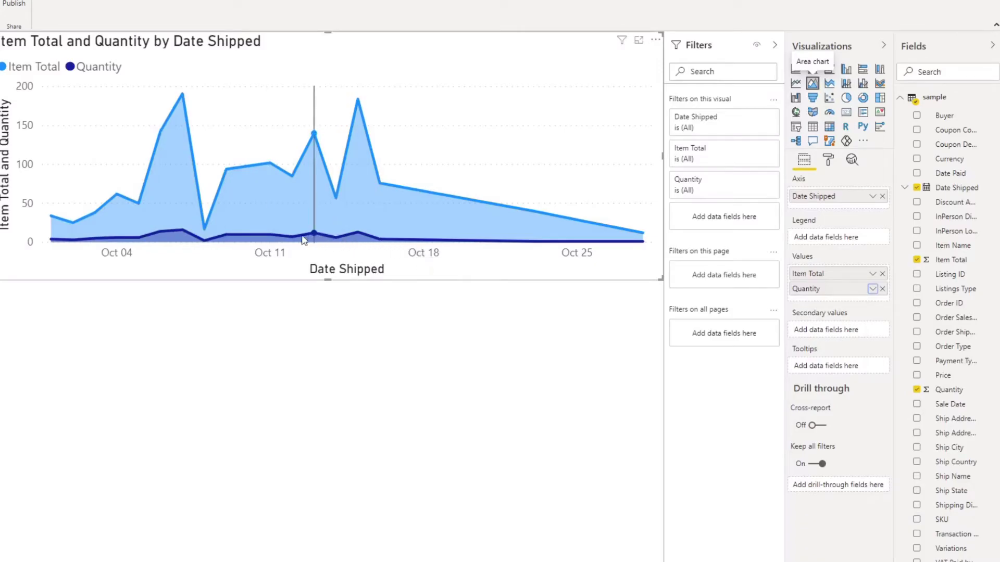
{"action": "mouse_move", "coordinate": [124, 239]}
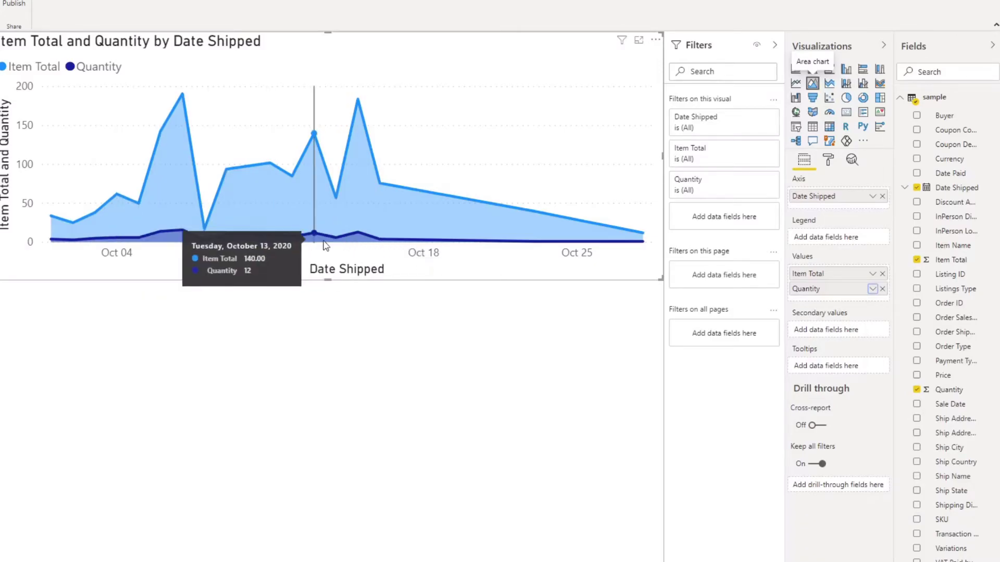
{"action": "mouse_move", "coordinate": [365, 248]}
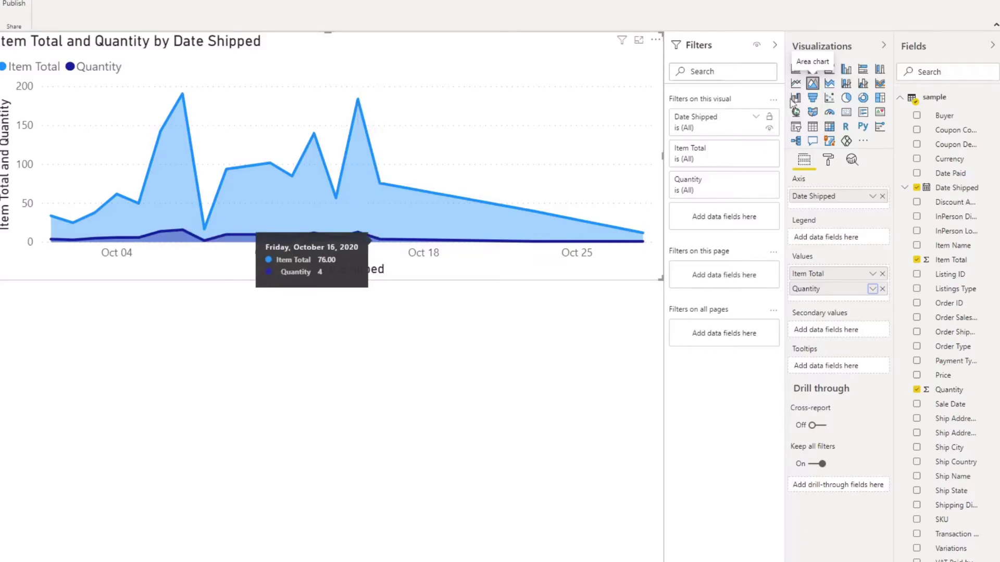
Compare the line and area versions of the Item Total and Quantity chart, and convert it to a stacked area chart.
{"action": "left_click", "coordinate": [795, 84]}
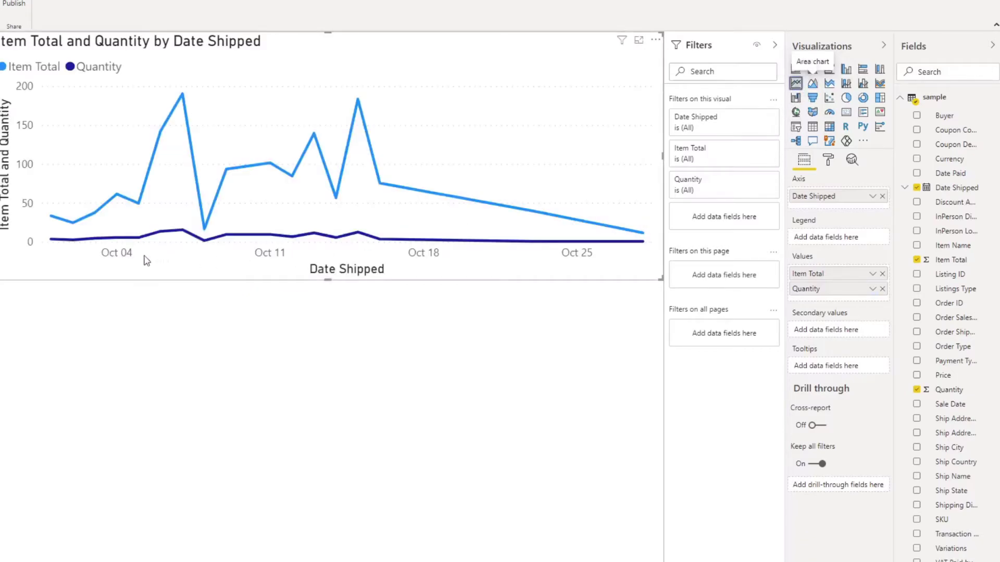
{"action": "mouse_move", "coordinate": [376, 246]}
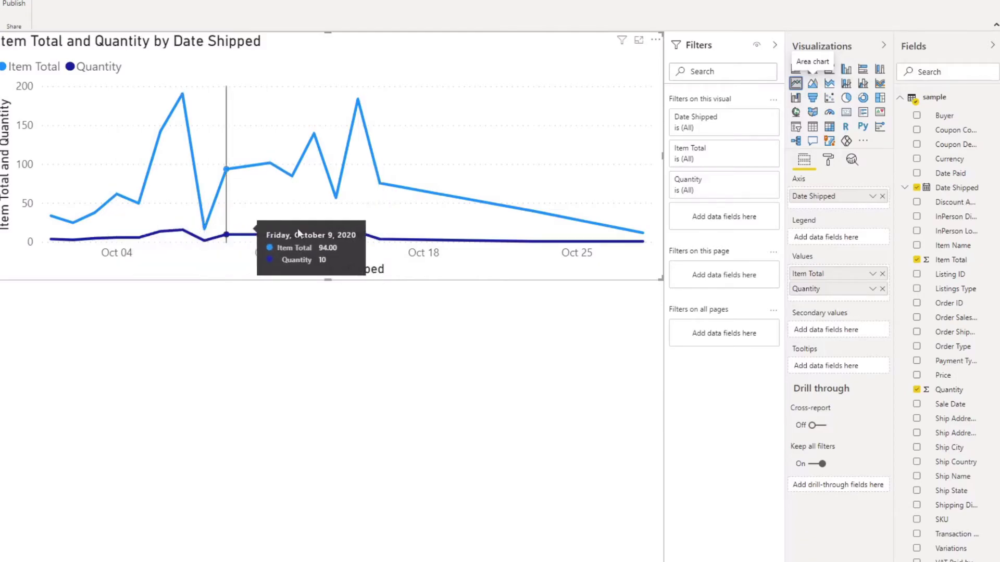
{"action": "left_click", "coordinate": [812, 84]}
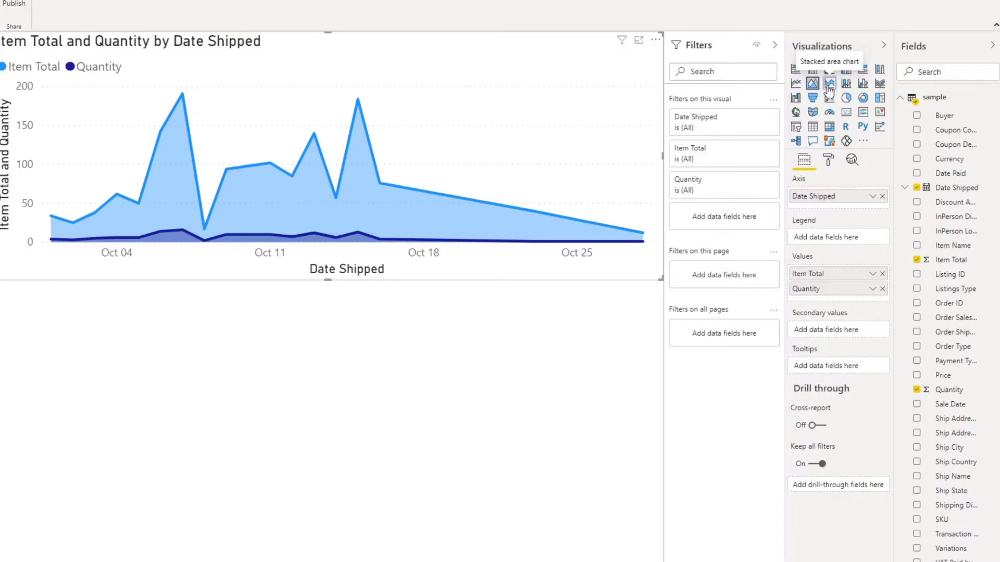
{"action": "left_click", "coordinate": [829, 86]}
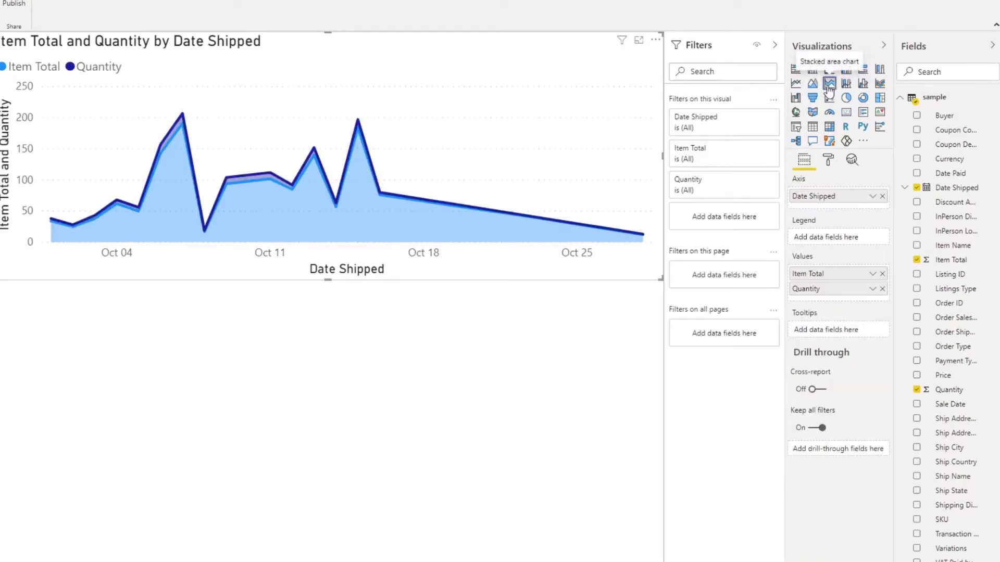
Remove Quantity from the stacked area chart, split it by Ship Country in the legend, and compare it with the line chart version.
{"action": "left_click", "coordinate": [883, 289]}
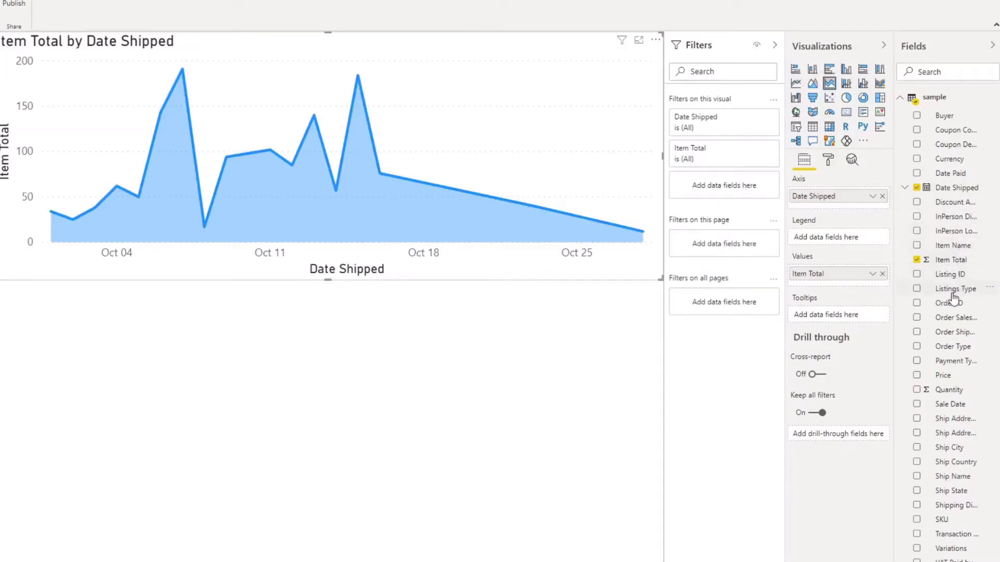
{"action": "left_click_drag", "start_coordinate": [962, 465], "coordinate": [837, 241]}
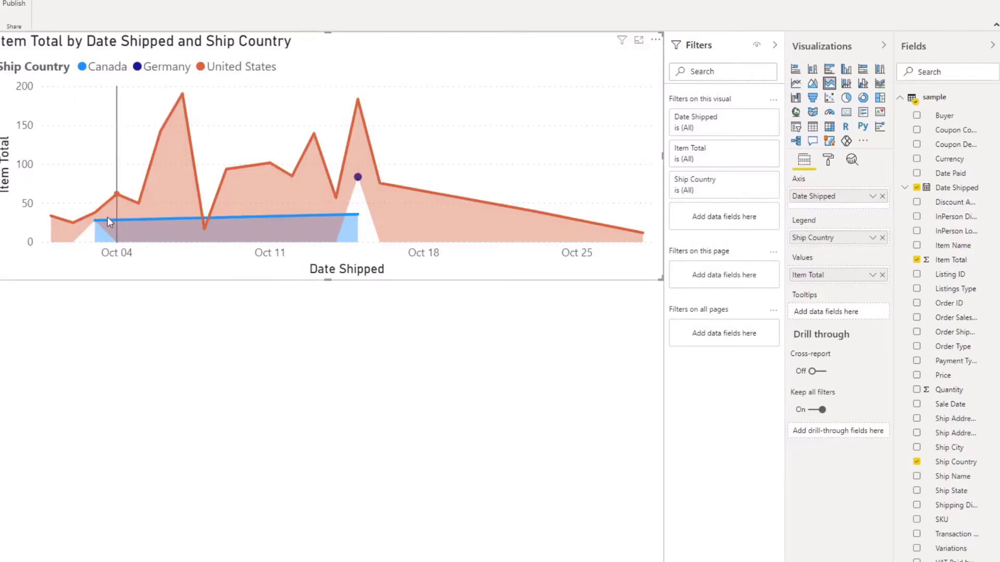
{"action": "mouse_move", "coordinate": [359, 181]}
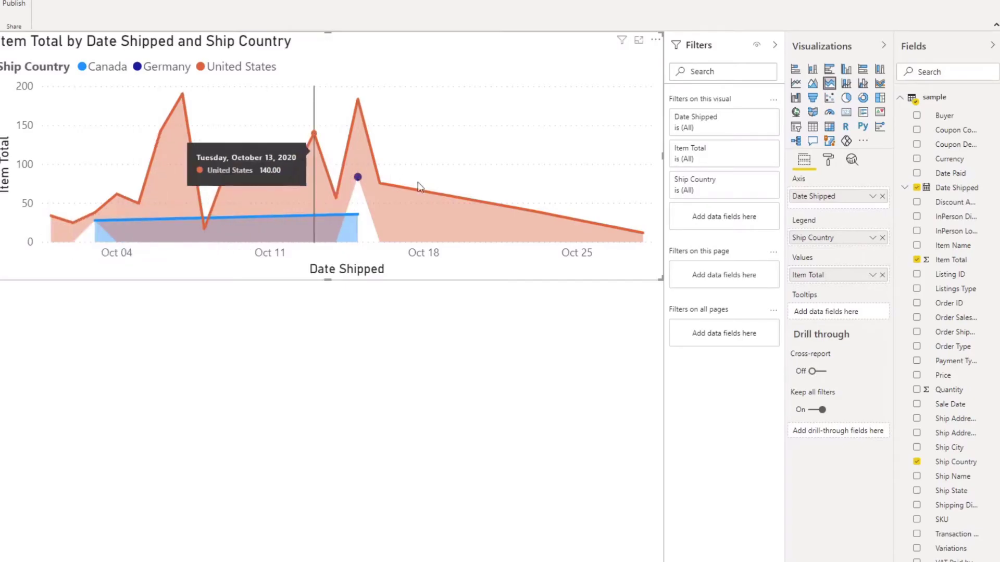
{"action": "left_click", "coordinate": [800, 87]}
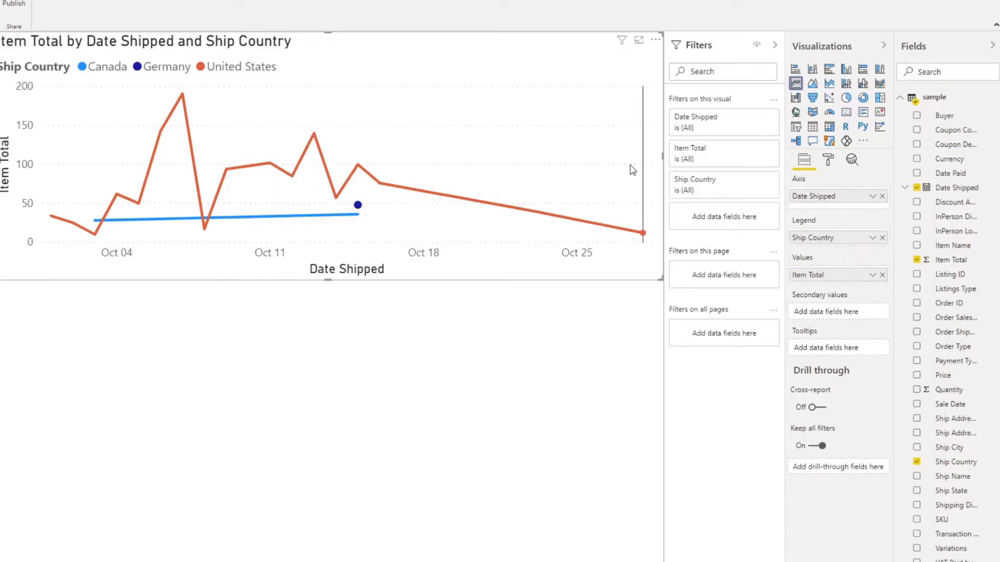
{"action": "left_click", "coordinate": [830, 84]}
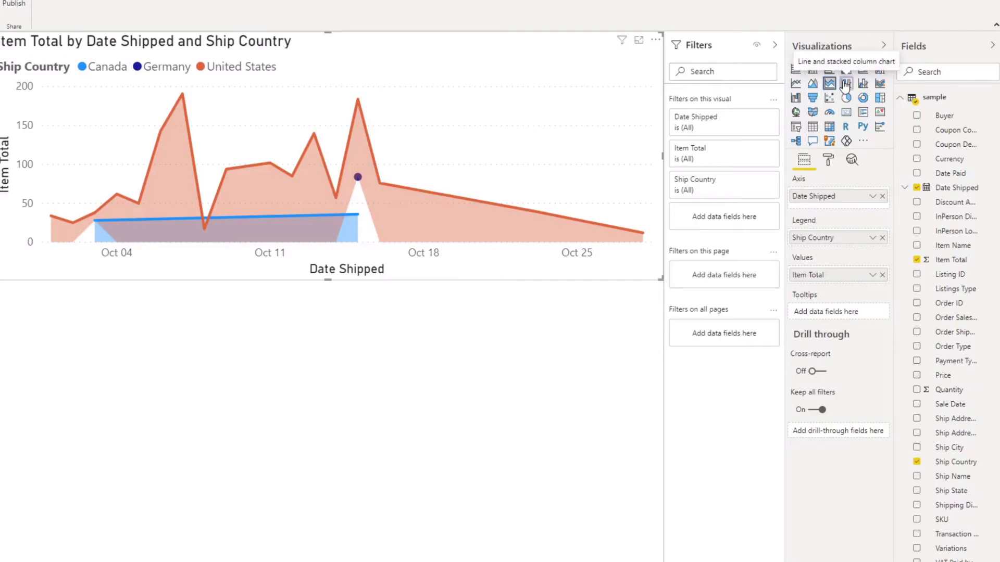
Convert the chart to a line and stacked column chart with Quantity as line values, and to a line and clustered column chart.
{"action": "left_click", "coordinate": [845, 84]}
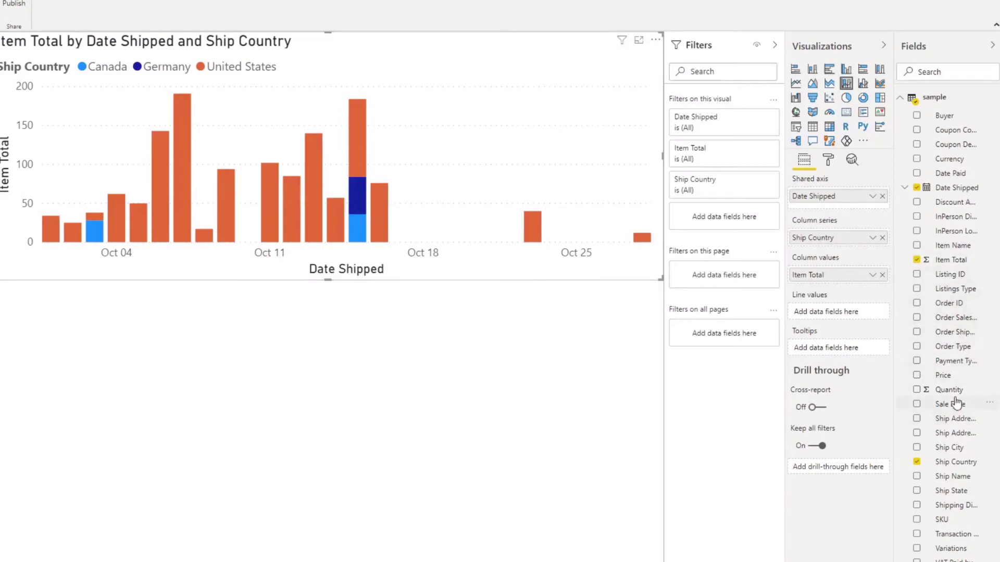
{"action": "left_click_drag", "start_coordinate": [956, 395], "coordinate": [829, 313]}
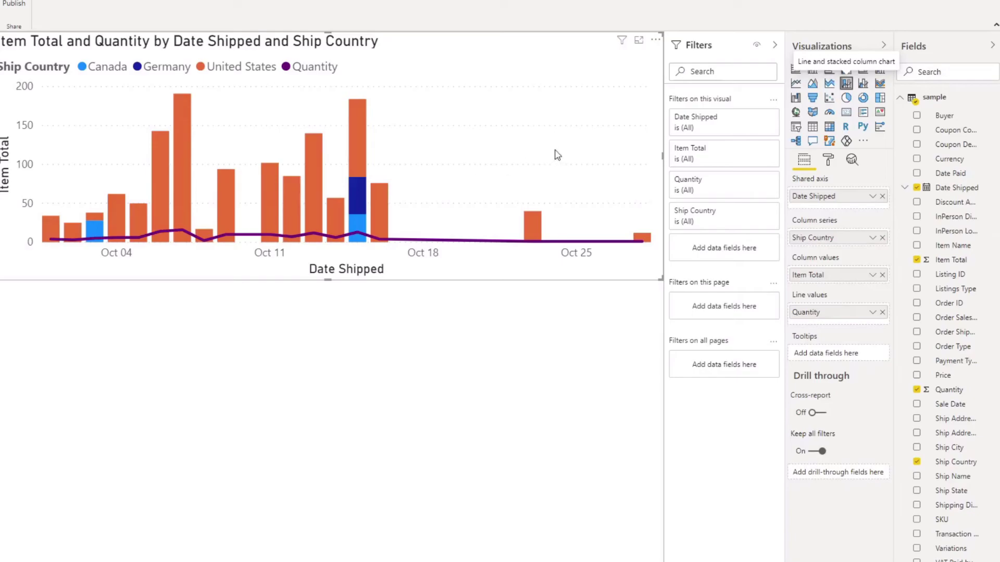
{"action": "left_click", "coordinate": [863, 85]}
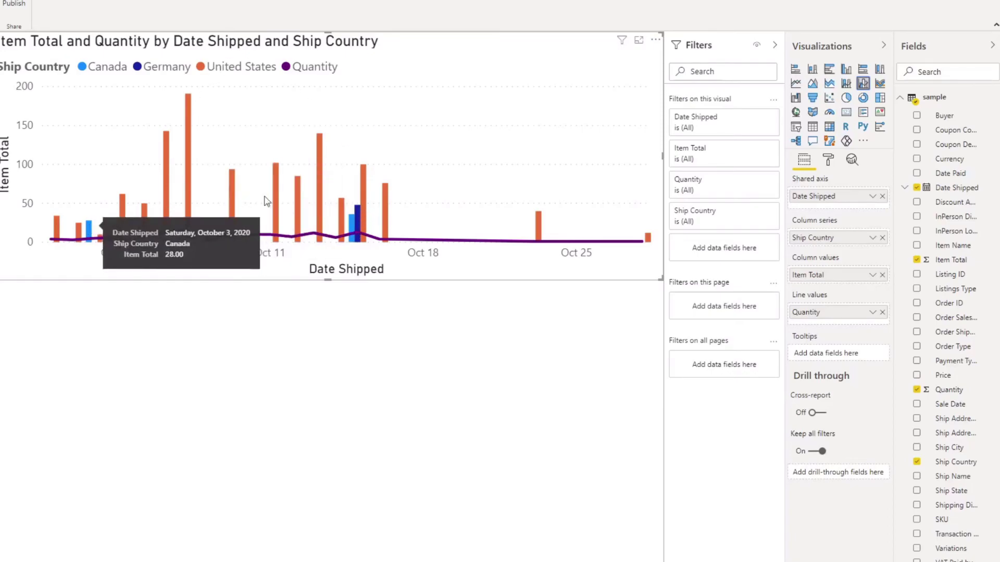
{"action": "mouse_move", "coordinate": [351, 221]}
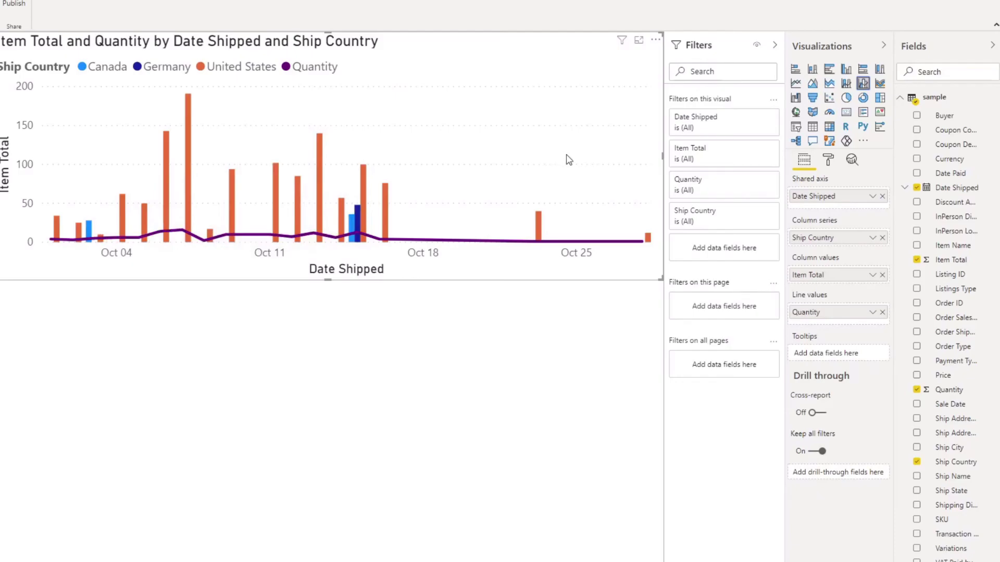
Move Quantity from the line values to the tooltips and convert the chart to a pie chart.
{"action": "left_click_drag", "start_coordinate": [806, 312], "coordinate": [826, 349]}
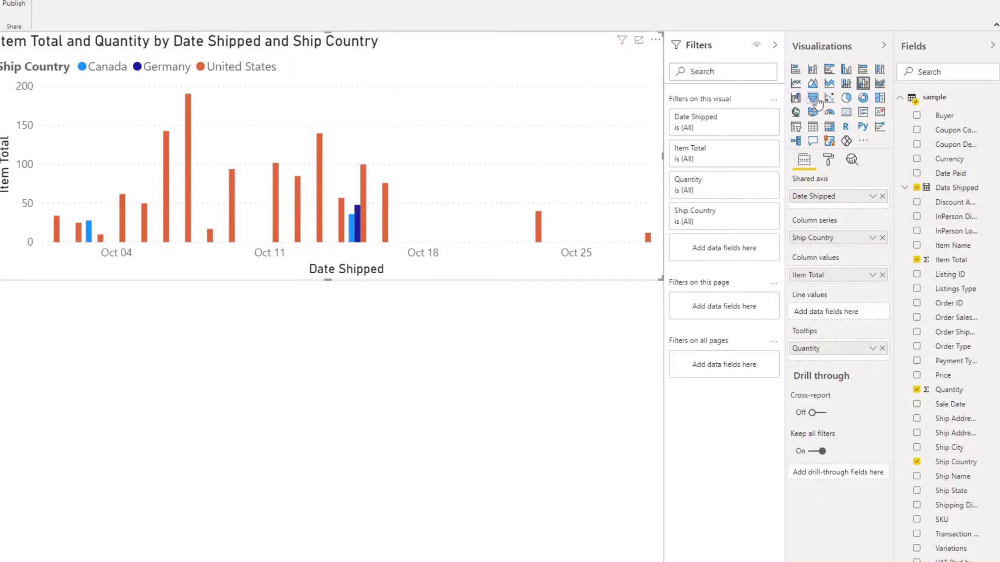
{"action": "left_click", "coordinate": [846, 98]}
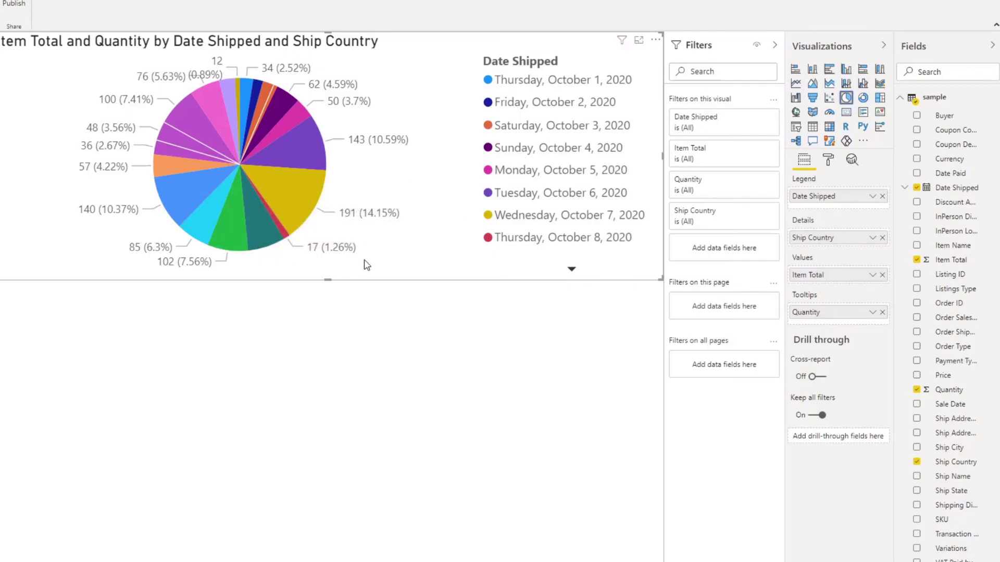
{"action": "left_click_drag", "start_coordinate": [703, 216], "coordinate": [594, 193]}
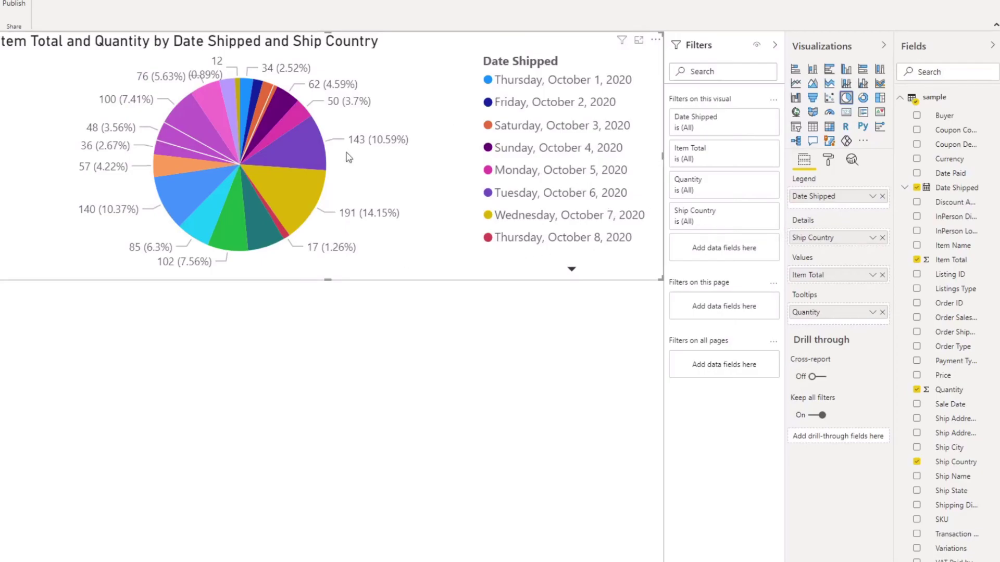
Replace Date Shipped with Ship Country as the pie chart's legend and convert the pie to a donut chart.
{"action": "left_click", "coordinate": [883, 198]}
{"action": "left_click_drag", "start_coordinate": [826, 232], "coordinate": [827, 205]}
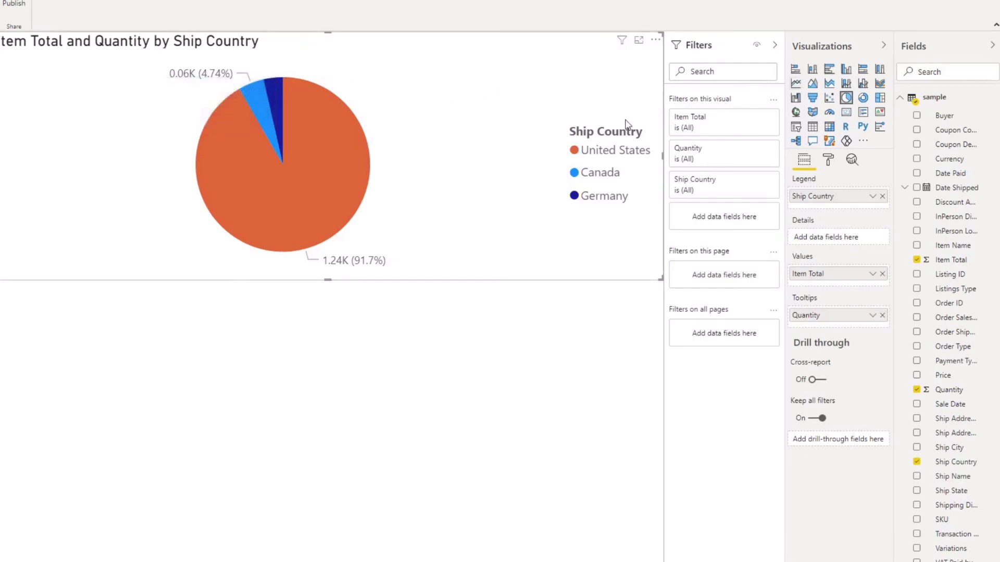
{"action": "left_click", "coordinate": [863, 99]}
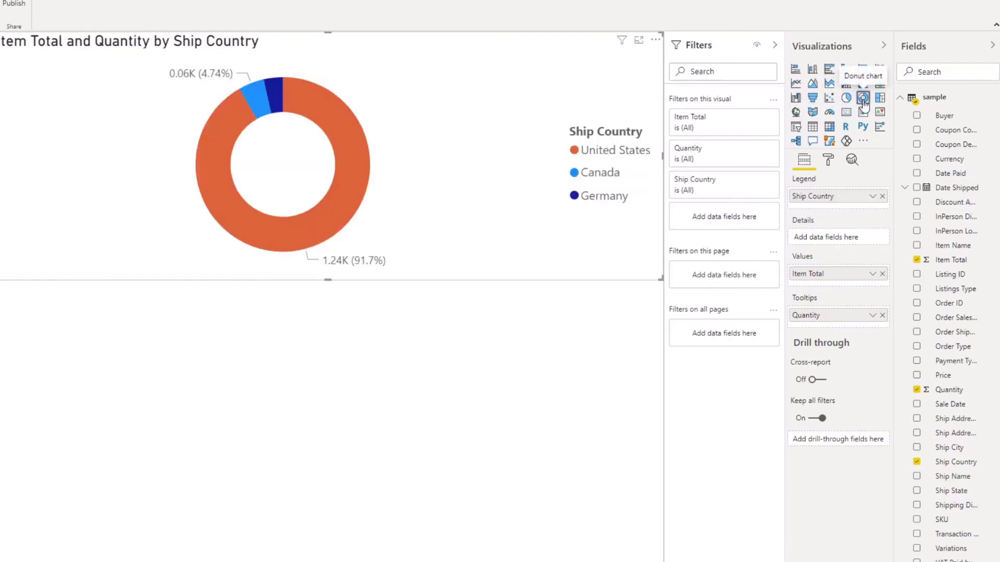